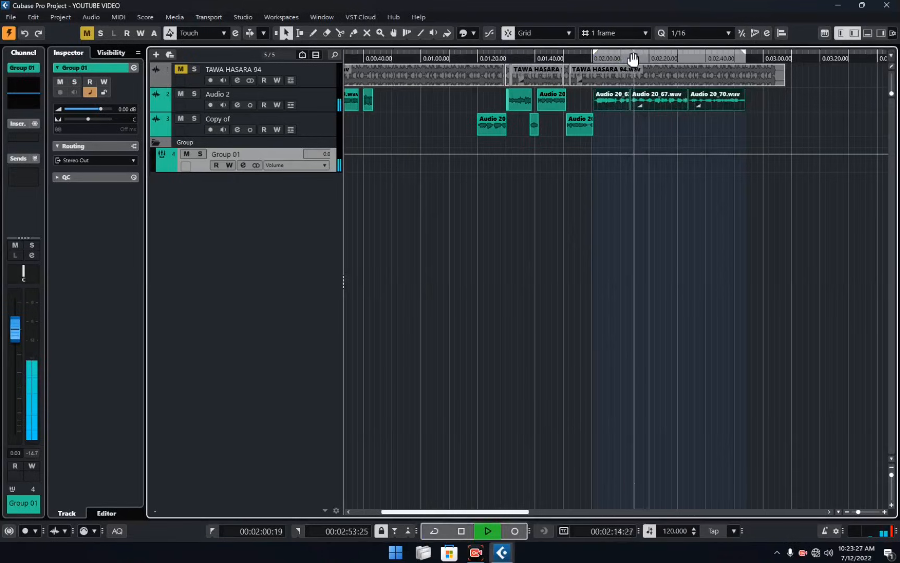
# Loop playback over the clips on the Copy of track, from about 1:20 to 2:00.
pyautogui.click(632, 56)
pyautogui.click(597, 61)
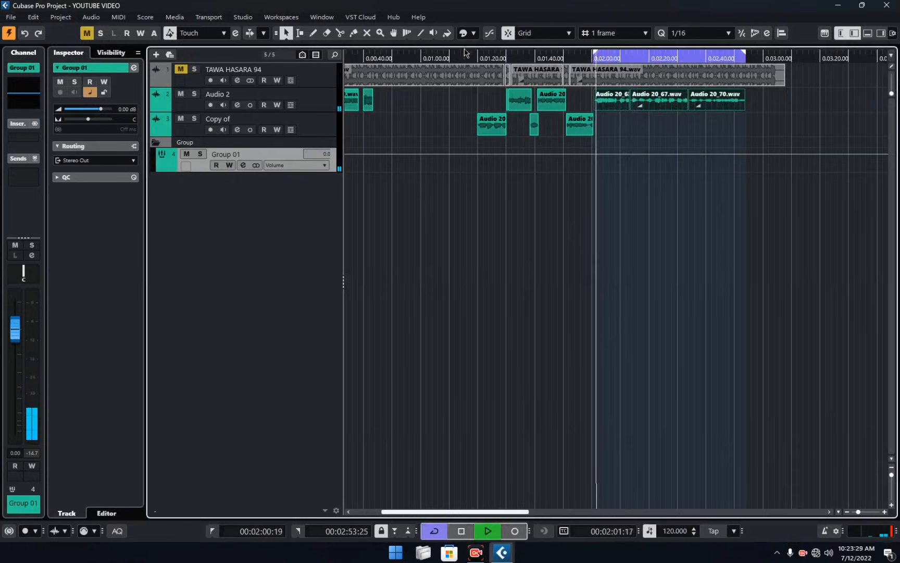
pyautogui.click(479, 58)
pyautogui.moveTo(460, 127); pyautogui.dragTo(596, 135)
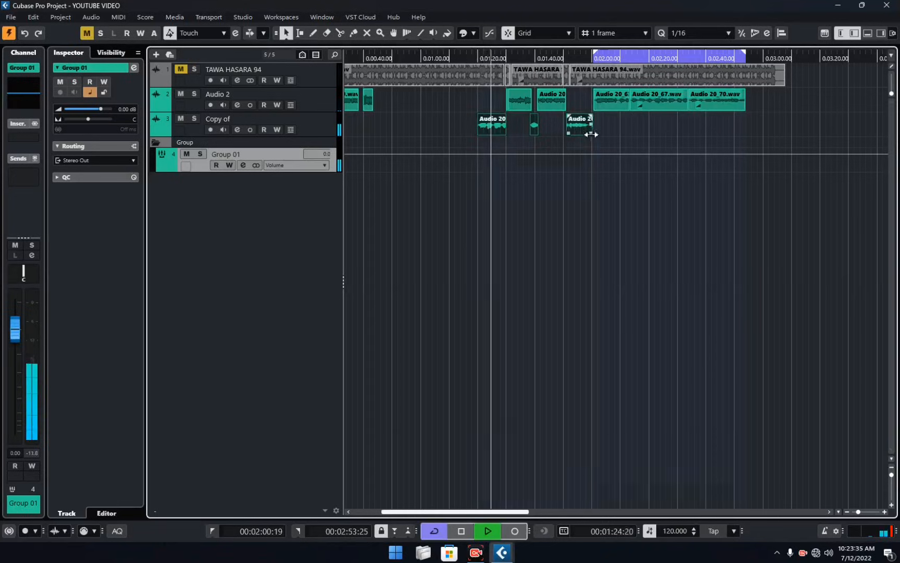
pyautogui.press('p')
pyautogui.click(598, 131)
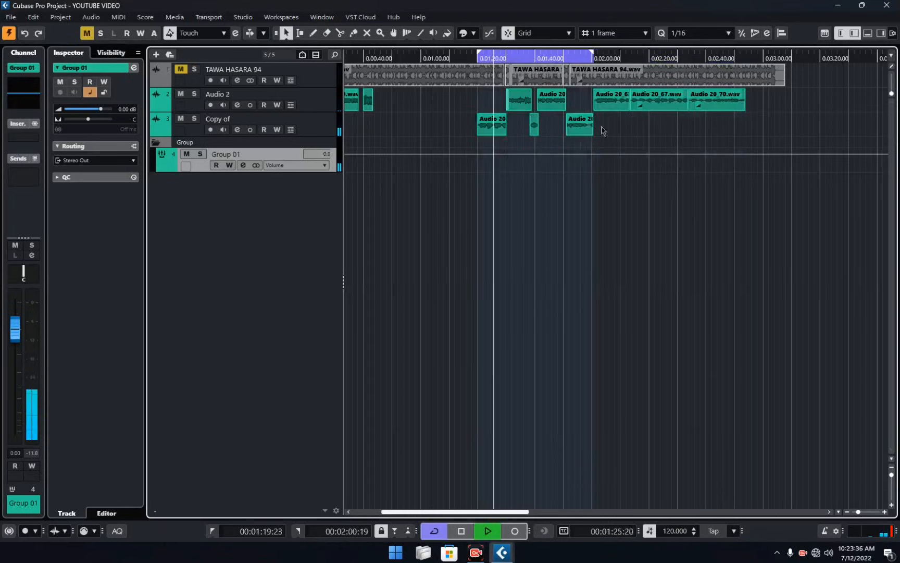
pyautogui.click(11, 17)
pyautogui.click(32, 99)
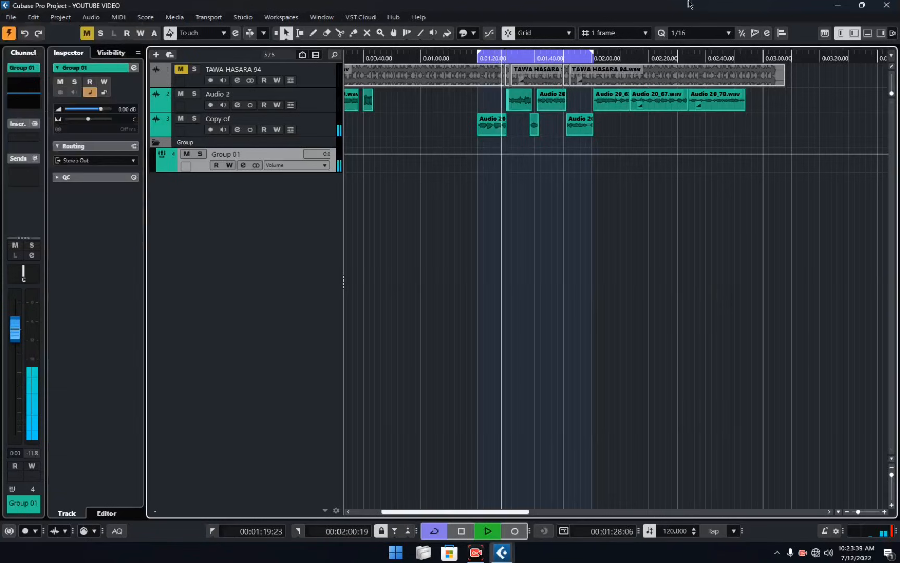
pyautogui.click(319, 126)
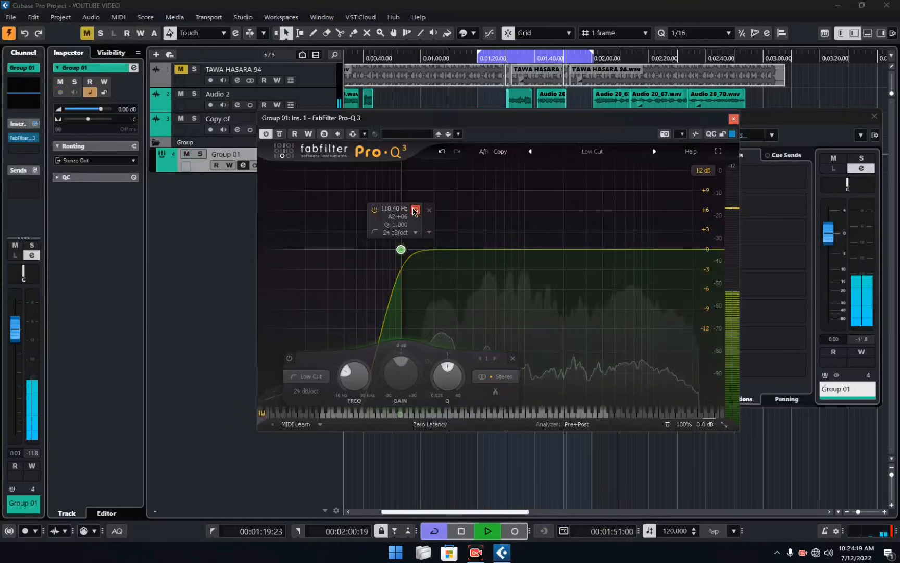
# Close the Group 01 channel settings and switch the FabFilter Pro-Q 3 equalizer back on.
pyautogui.moveTo(488, 116); pyautogui.dragTo(525, 173)
pyautogui.click(874, 116)
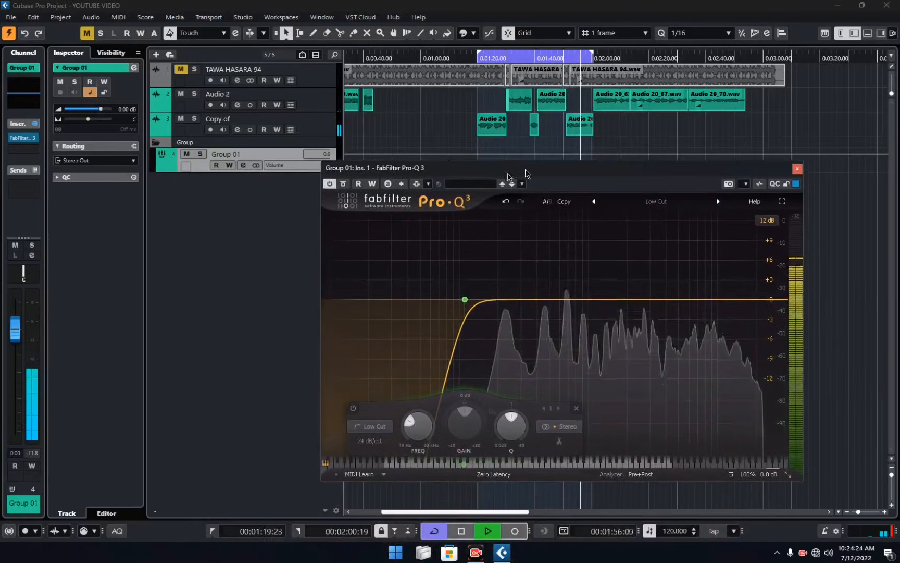
pyautogui.click(330, 184)
pyautogui.moveTo(578, 171); pyautogui.dragTo(576, 155)
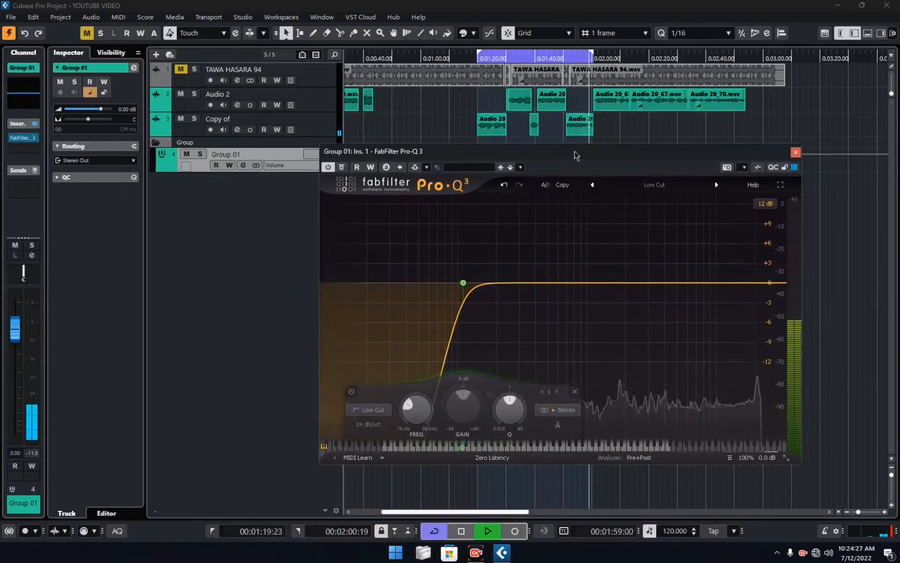
# Add a bell band at 250 Hz with about 2.1 dB of boost and a Q of about 1.3.
pyautogui.moveTo(463, 282)
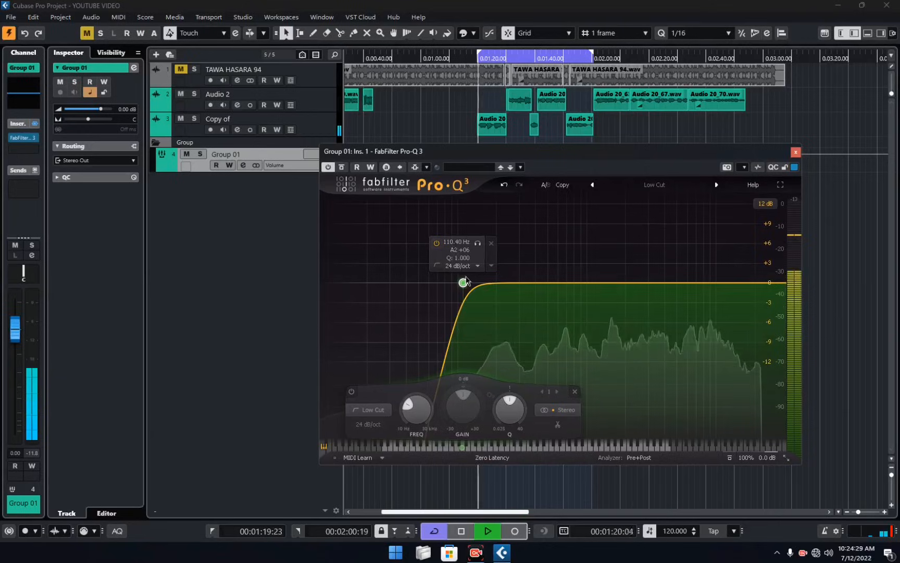
pyautogui.moveTo(526, 283); pyautogui.dragTo(523, 268)
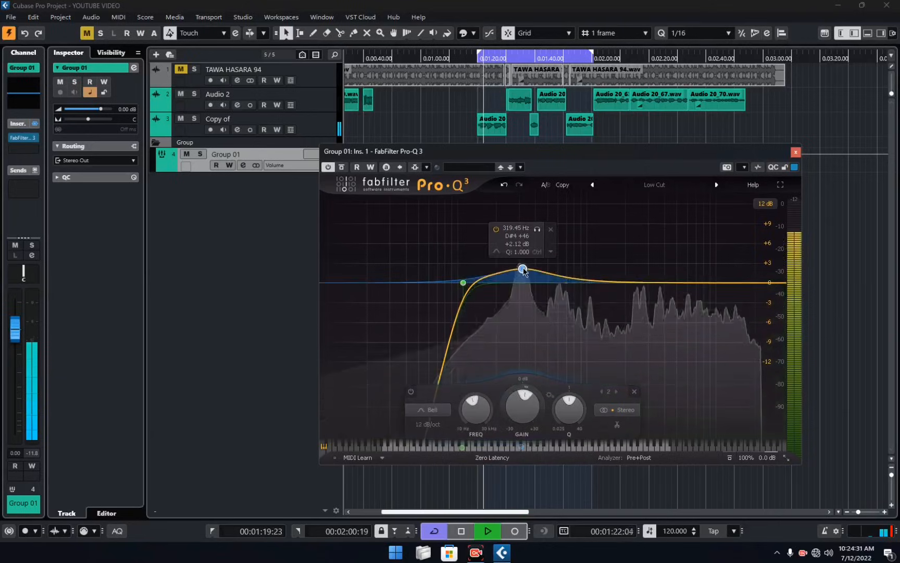
pyautogui.moveTo(537, 230); pyautogui.dragTo(527, 231)
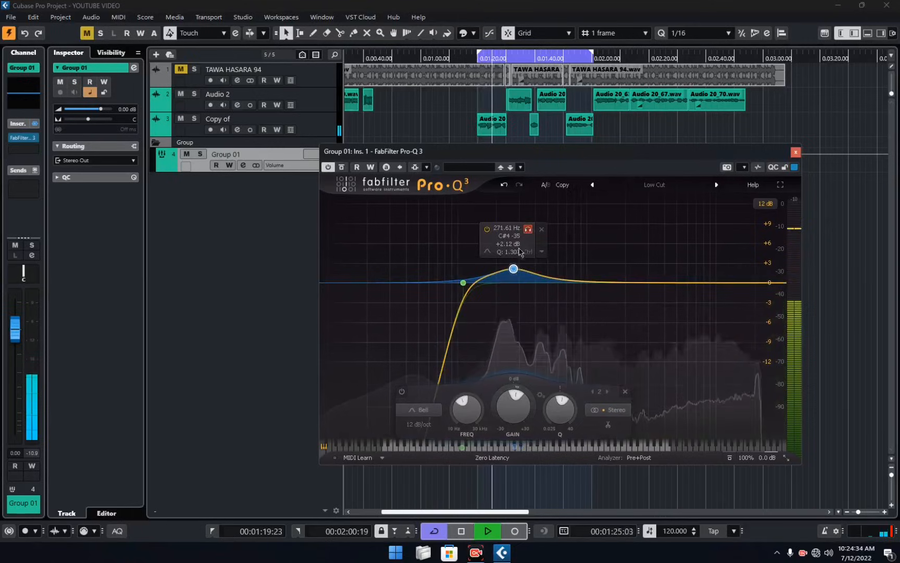
pyautogui.doubleClick(501, 228)
pyautogui.write('250')
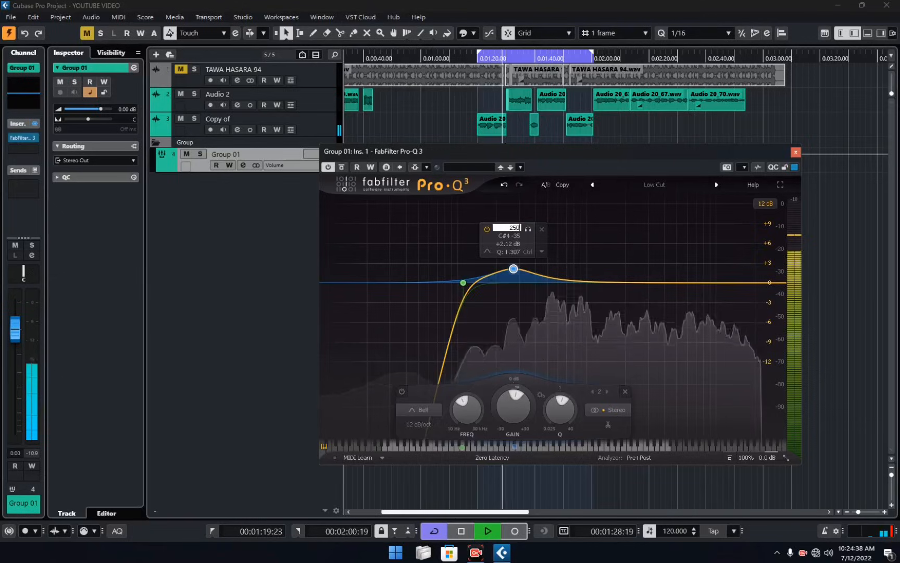
pyautogui.press('Return')
# Lower the 250 Hz band's gain to about -2.1 dB and audition the band in solo.
pyautogui.moveTo(506, 414); pyautogui.dragTo(507, 426)
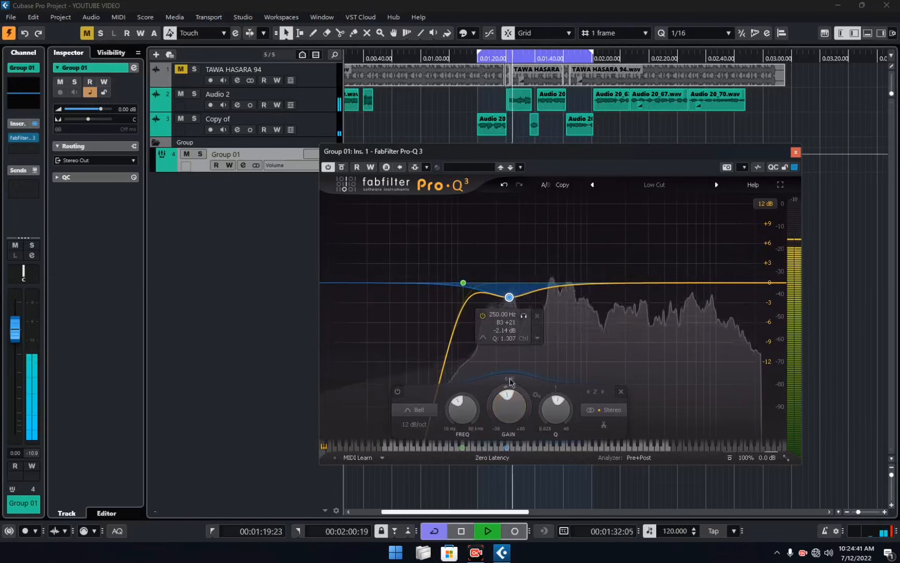
pyautogui.click(523, 316)
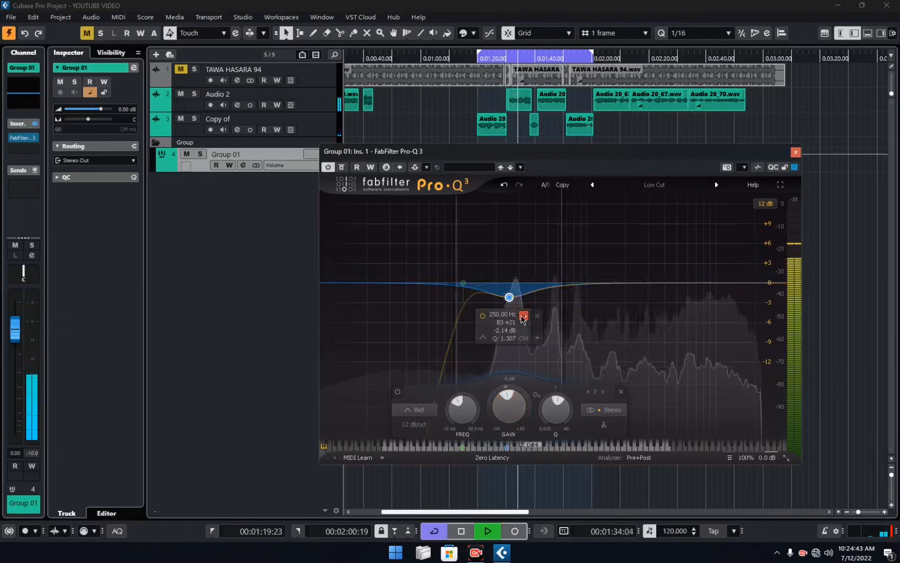
pyautogui.press('space')
# Make the 250 Hz band dynamic with its gain at about 0 dB and a dynamic range of about -2.1 dB.
pyautogui.rightClick(508, 298)
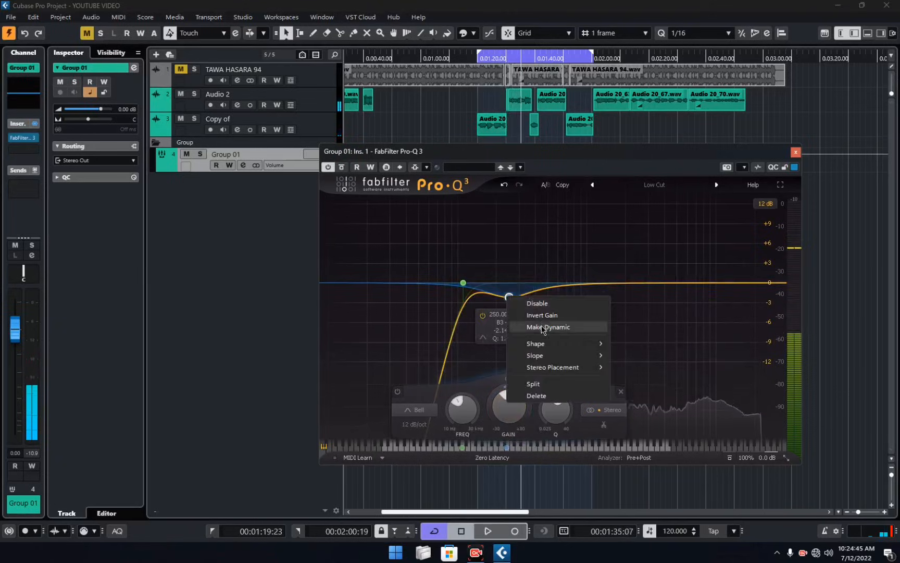
pyautogui.click(521, 329)
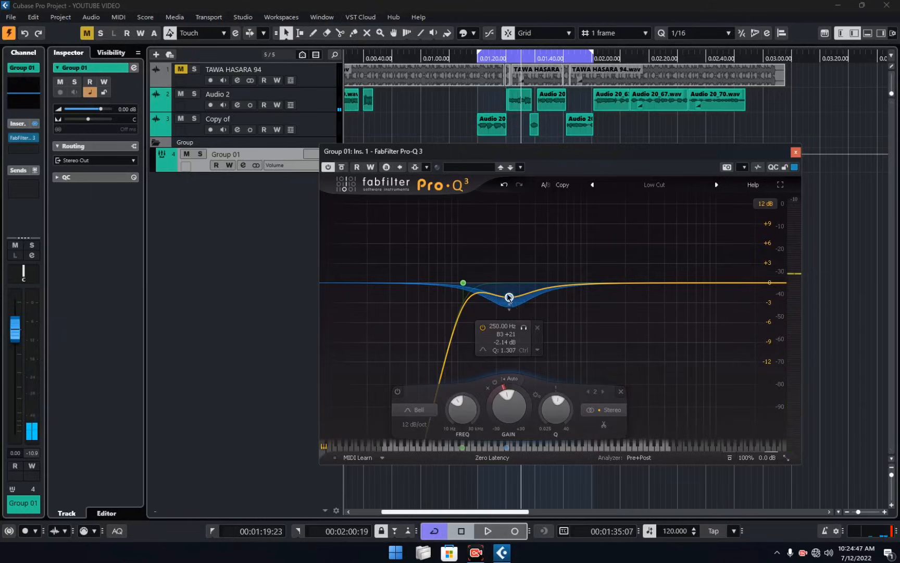
pyautogui.moveTo(509, 297); pyautogui.dragTo(508, 284)
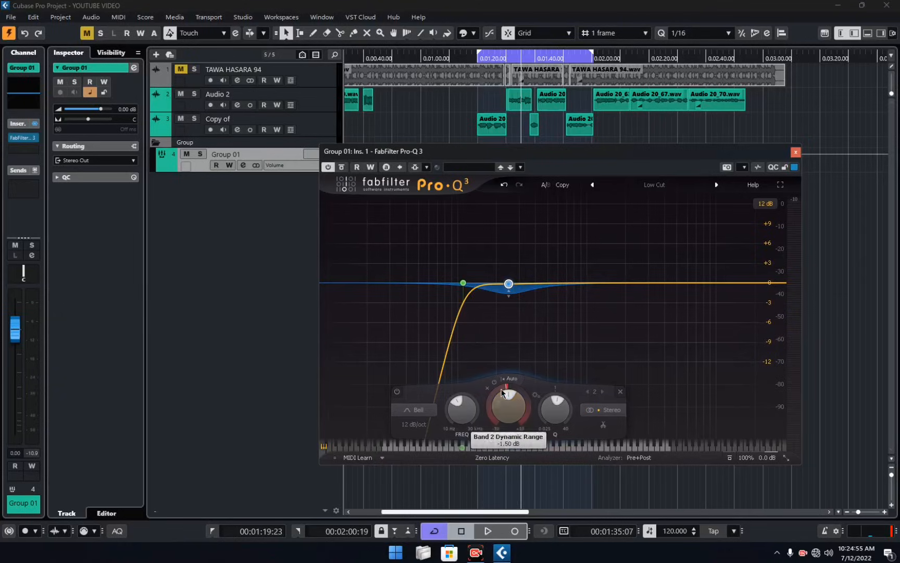
pyautogui.scroll(-4, 504, 387)
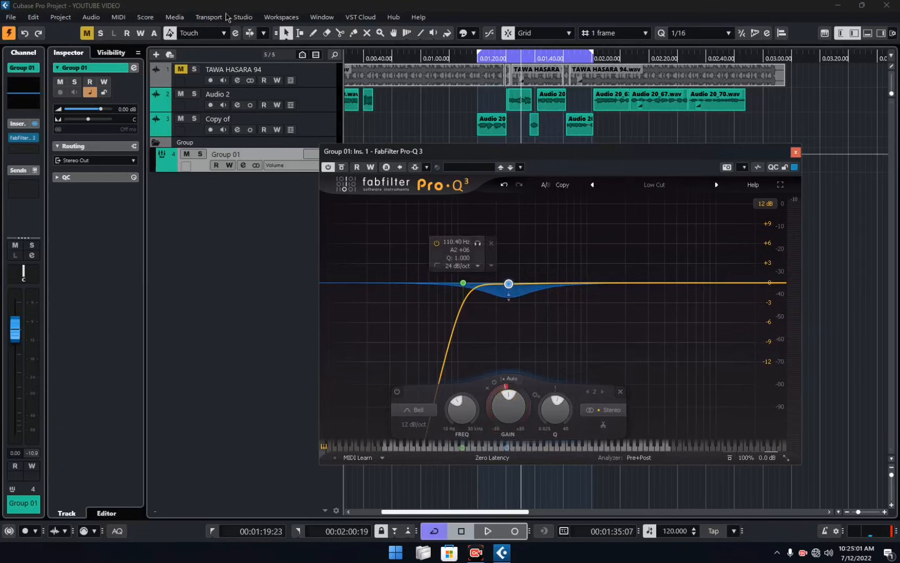
# Listen to the loop and deepen the 250 Hz band's dynamic range slightly.
pyautogui.press('space')
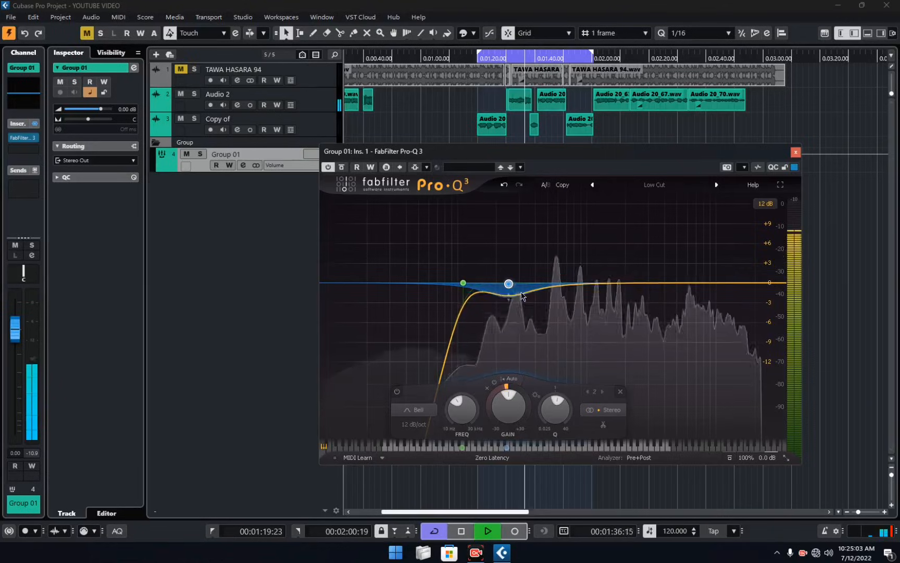
pyautogui.press('space')
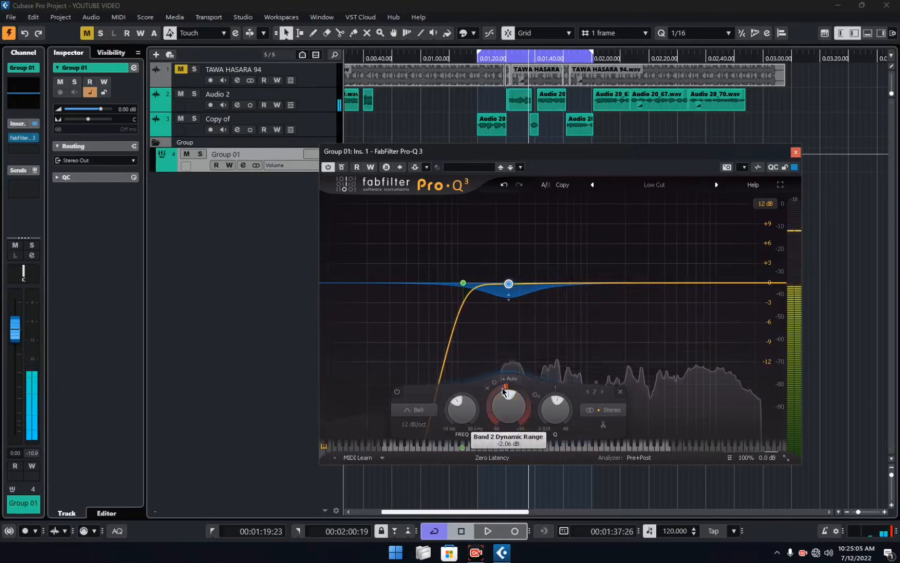
pyautogui.press('space')
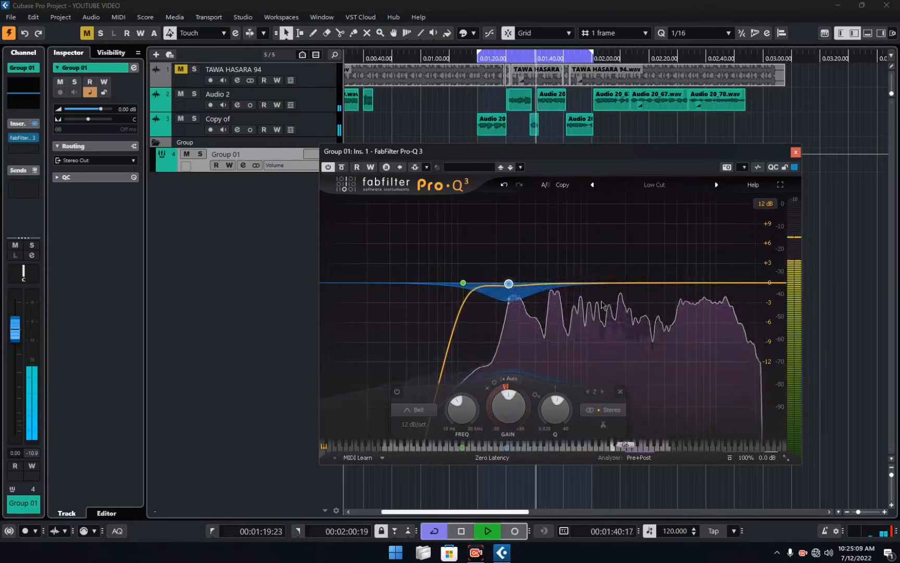
# Stop playback and add a bell band at 12000 Hz with a boost of about 1.1 dB.
pyautogui.moveTo(614, 289)
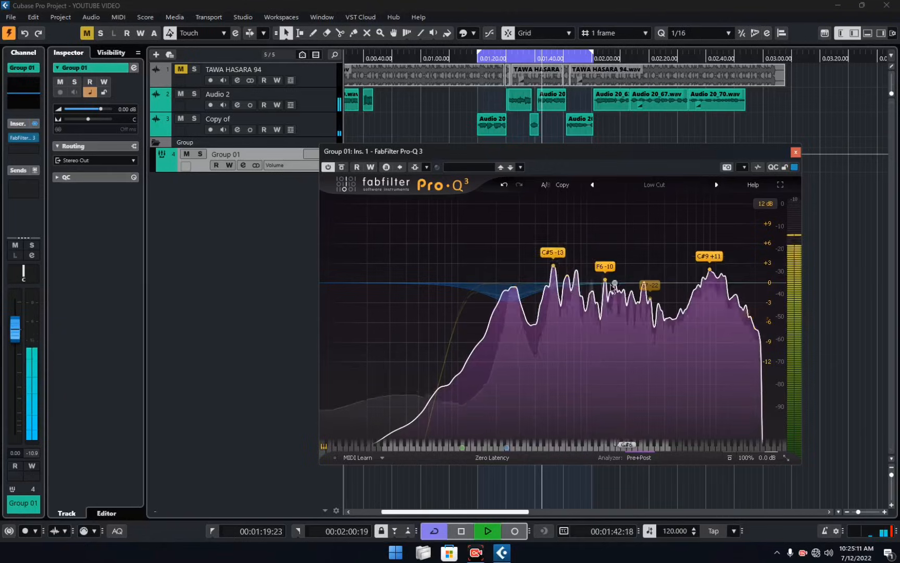
pyautogui.press('space')
pyautogui.click(616, 284)
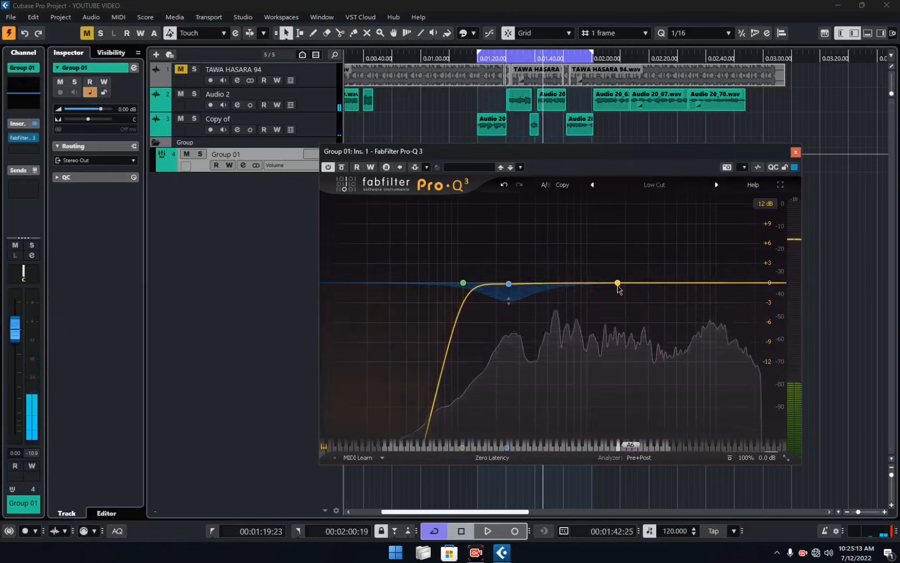
pyautogui.moveTo(618, 286); pyautogui.dragTo(617, 276)
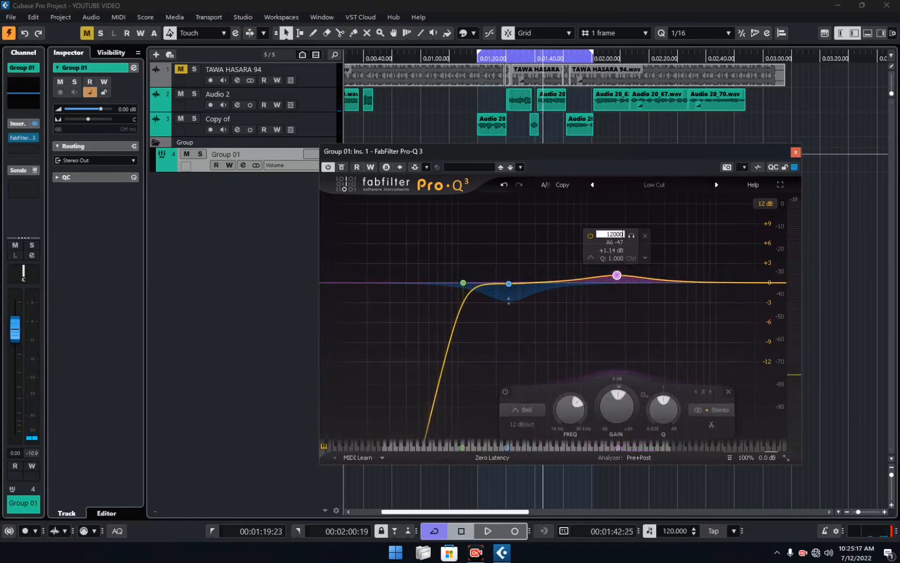
pyautogui.press('Return')
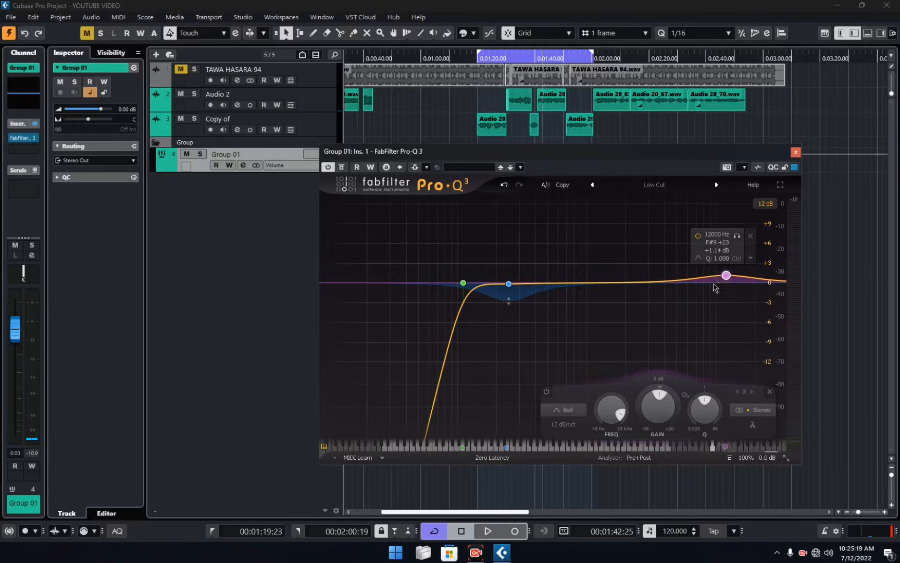
# Raise the 12000 Hz band's gain to about 2.1 dB and compare the loop with the equalizer bypassed and active.
pyautogui.press('space')
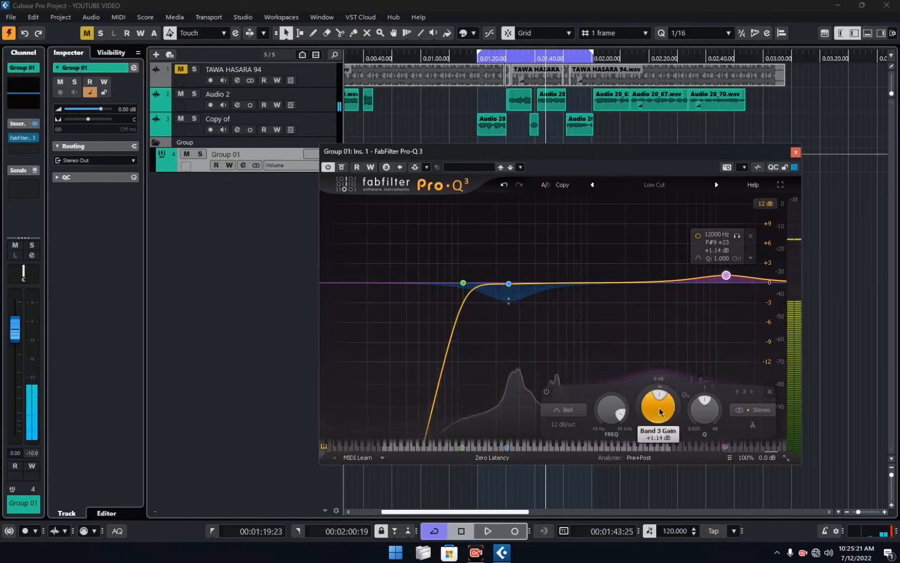
pyautogui.moveTo(660, 409); pyautogui.dragTo(665, 407)
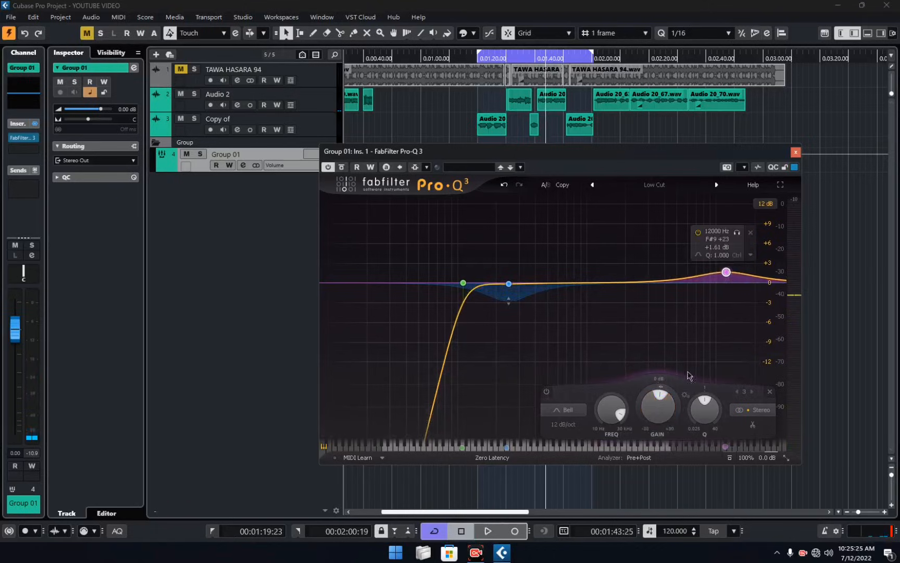
pyautogui.moveTo(665, 413); pyautogui.dragTo(666, 412)
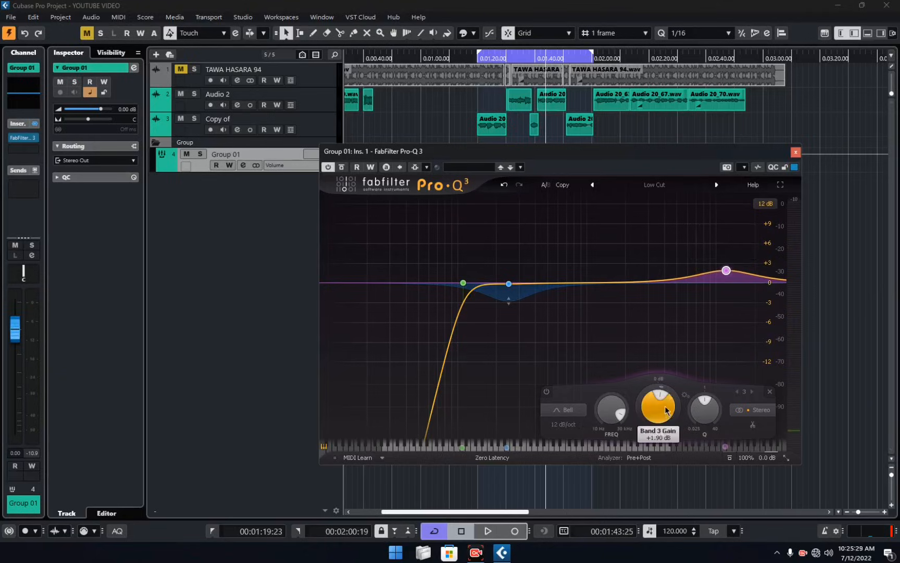
pyautogui.moveTo(667, 418); pyautogui.dragTo(668, 417)
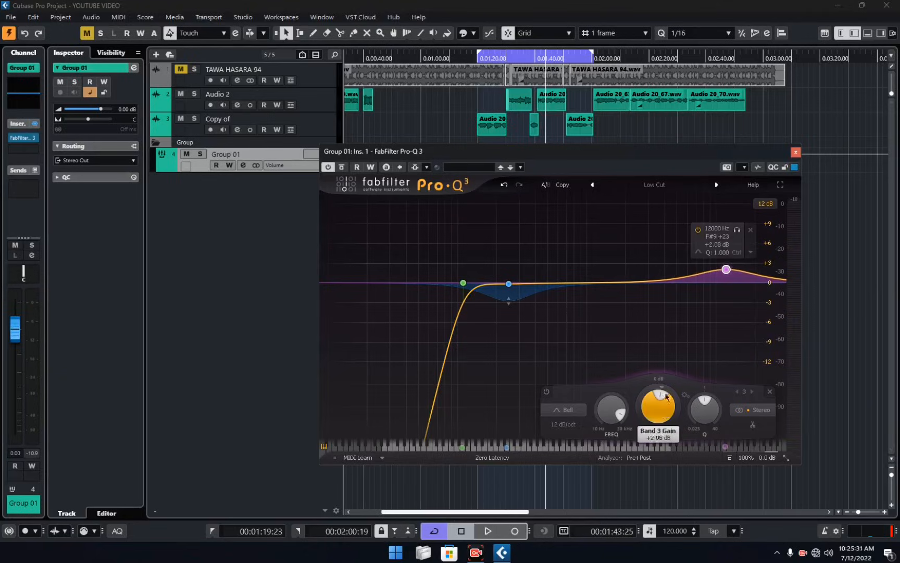
pyautogui.press('space')
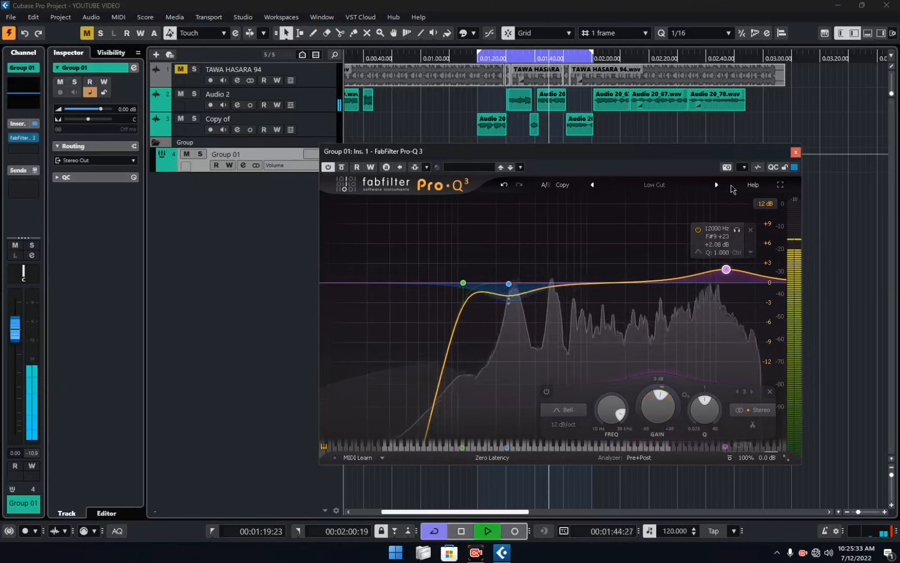
pyautogui.click(325, 168)
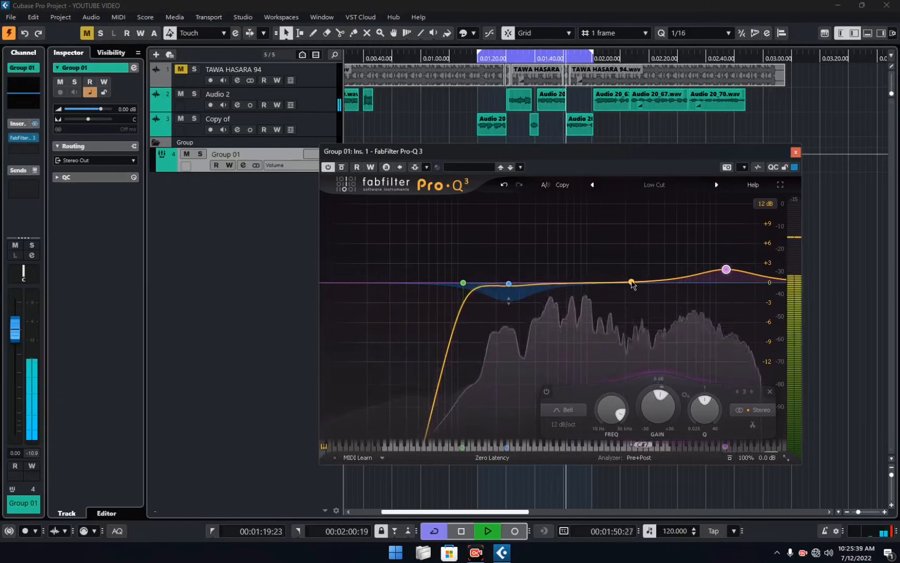
# Add a bell band at 5000 Hz with a boost of about 1.5 dB and audition it in solo.
pyautogui.moveTo(632, 283); pyautogui.dragTo(639, 273)
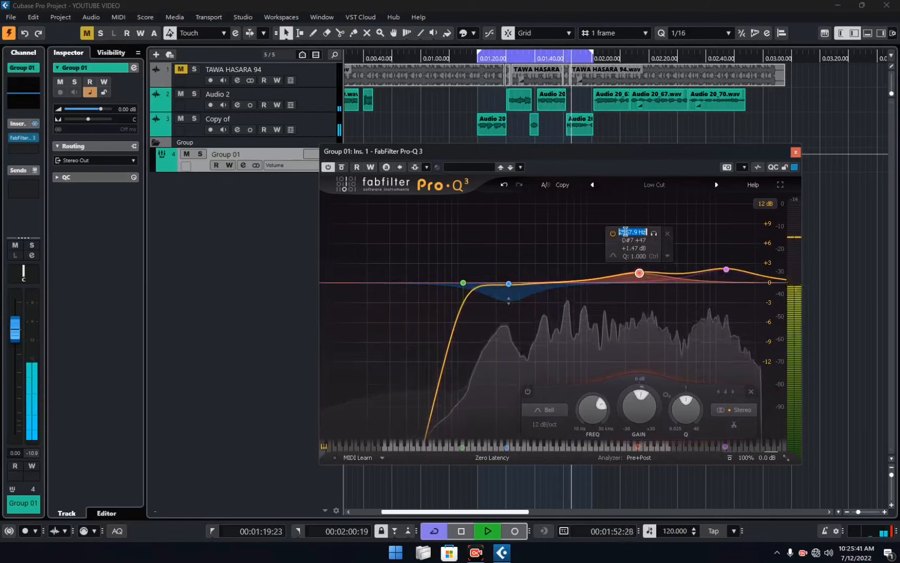
pyautogui.write('500')
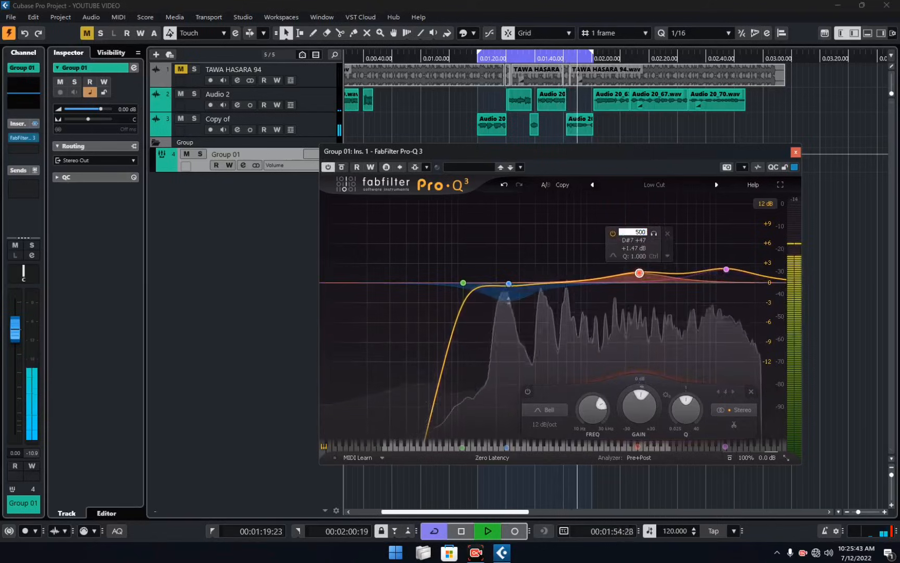
pyautogui.write('0')
pyautogui.press('Return')
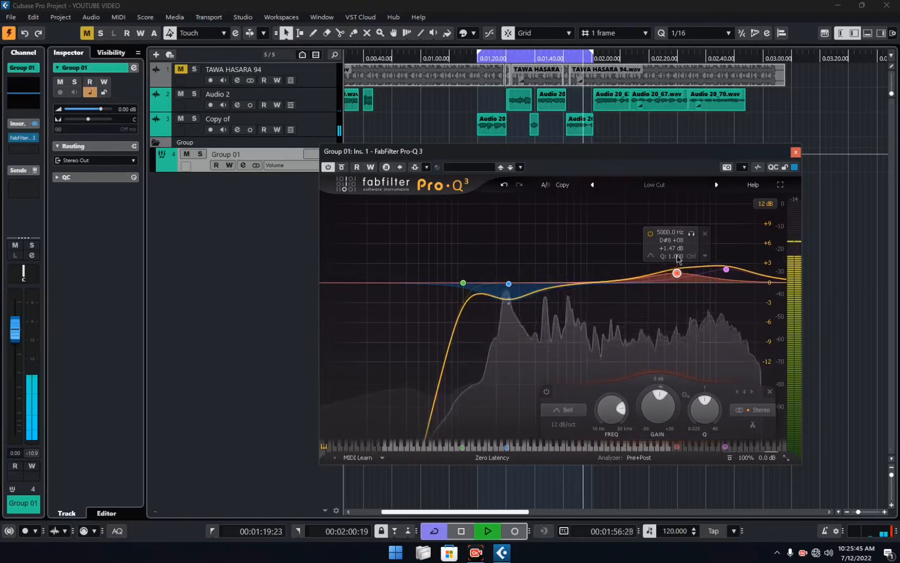
pyautogui.click(691, 234)
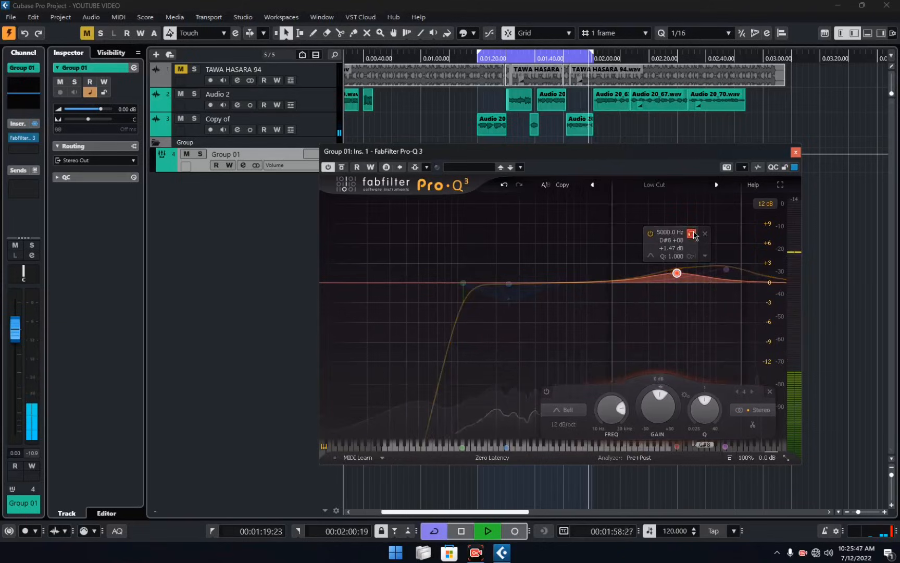
pyautogui.click(692, 234)
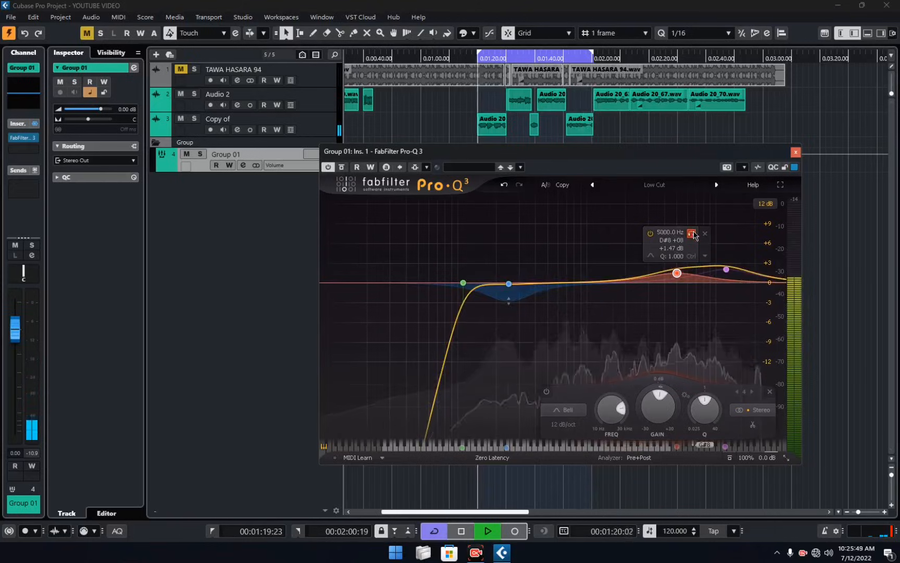
# Lower the 5000 Hz band's gain to about 1.3 dB and compare the loop with the equalizer bypassed and active.
pyautogui.moveTo(657, 408); pyautogui.dragTo(655, 416)
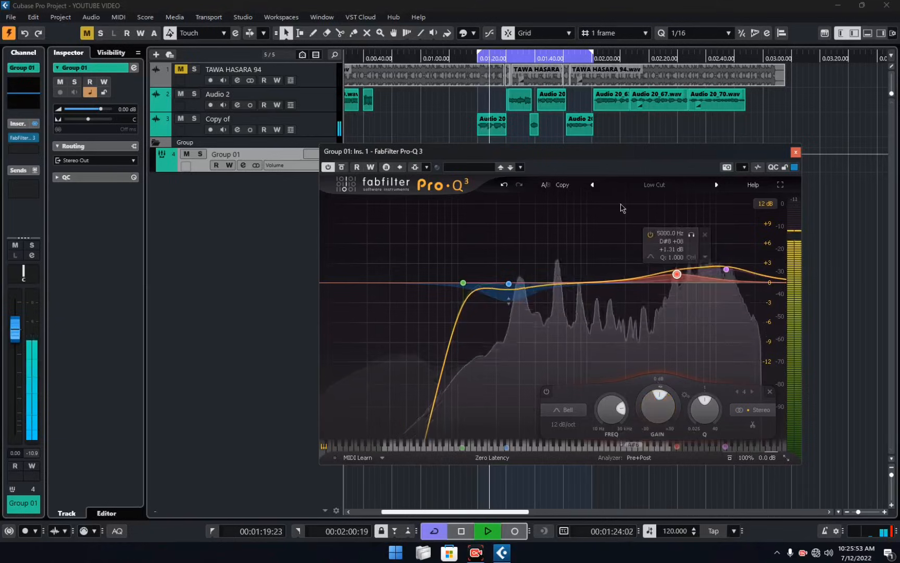
pyautogui.click(328, 168)
pyautogui.click(327, 168)
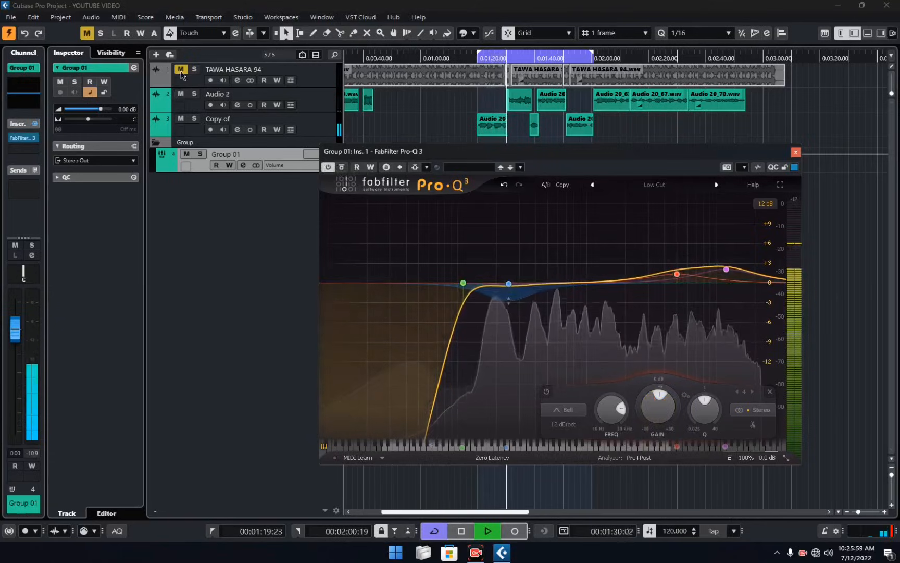
# Unmute the TAWA HASARA 94 track and save the project with the equalizer window closed.
pyautogui.click(181, 71)
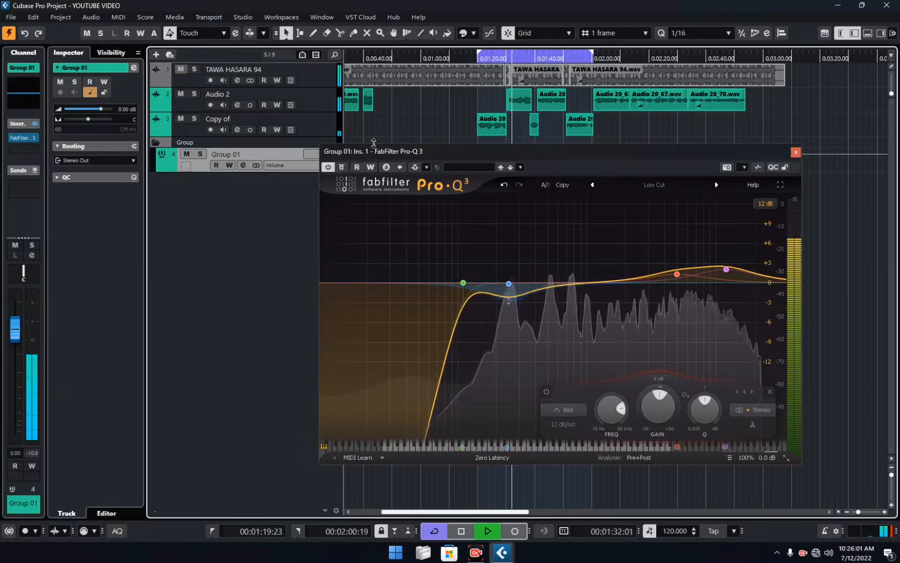
pyautogui.click(796, 151)
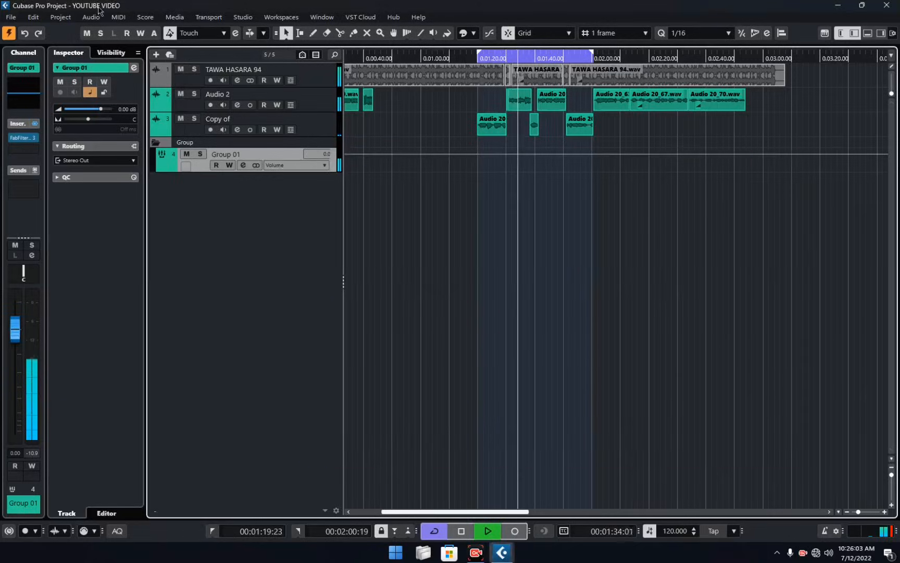
pyautogui.click(12, 17)
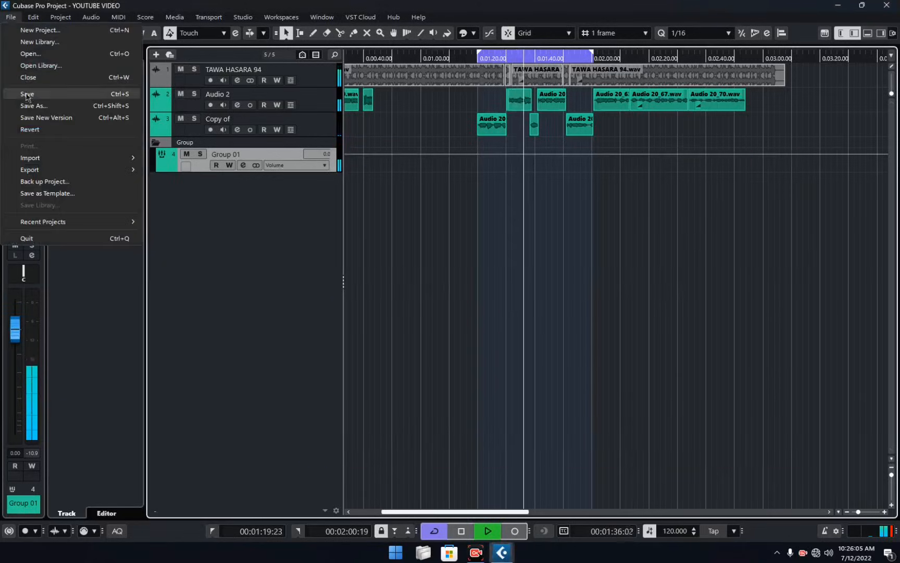
pyautogui.click(26, 95)
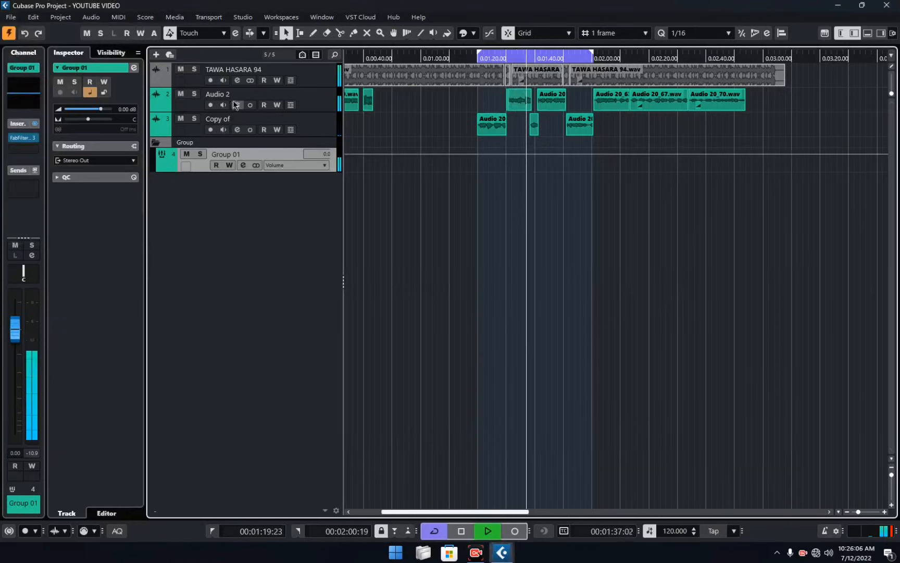
# Compare the looped section with the TAWA HASARA 94 track muted and unmuted.
pyautogui.click(180, 69)
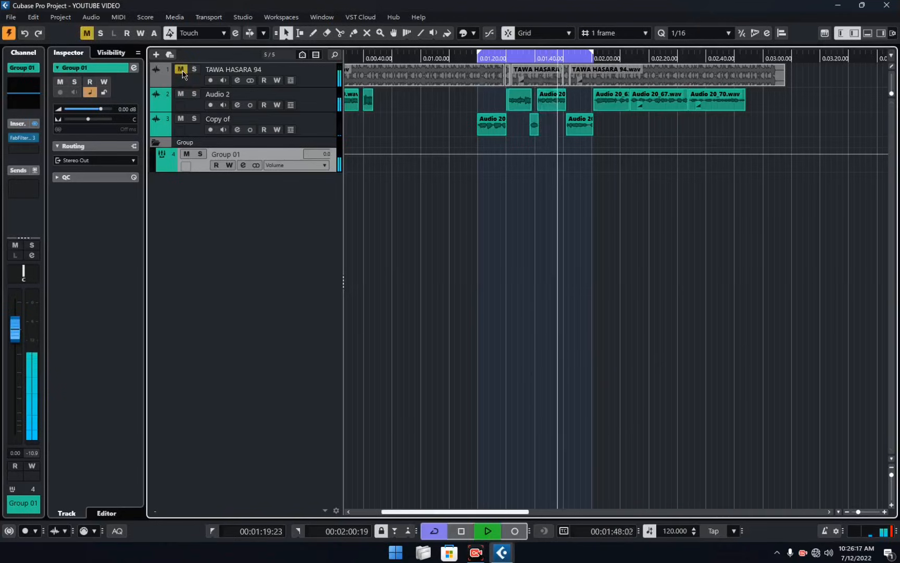
pyautogui.click(181, 69)
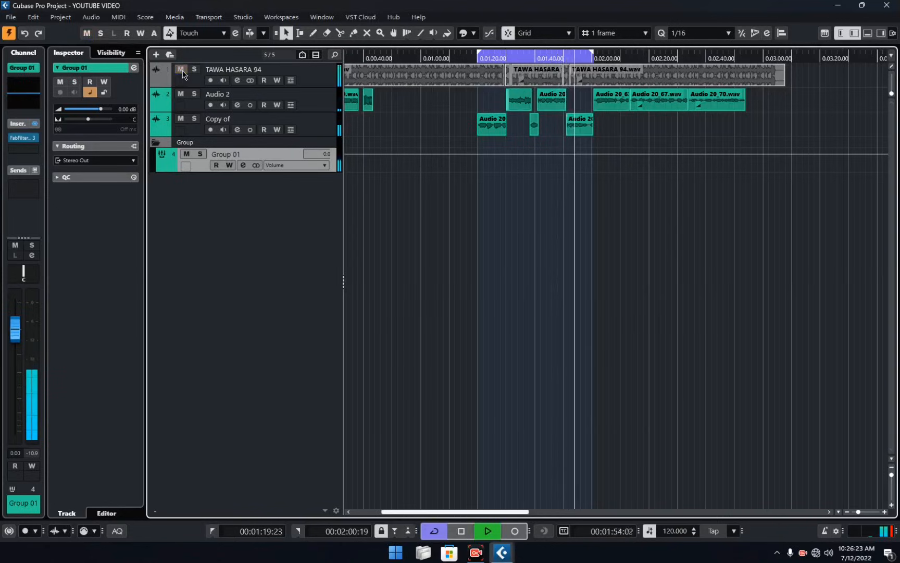
# Play the project from its beginning and compare the opening section with the TAWA HASARA 94 track muted and unmuted.
pyautogui.press('h')
pyautogui.press('h')
pyautogui.press('h')
pyautogui.press('h')
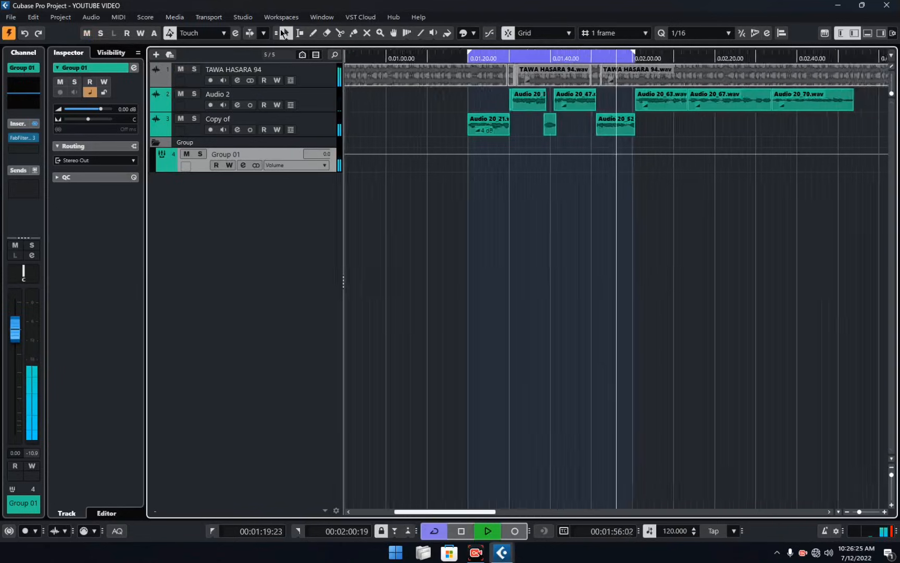
pyautogui.press('g')
pyautogui.press('g')
pyautogui.press('g')
pyautogui.press('g')
pyautogui.press('g')
pyautogui.press('g')
pyautogui.press('g')
pyautogui.press('g')
pyautogui.press('g')
pyautogui.press('g')
pyautogui.click(350, 59)
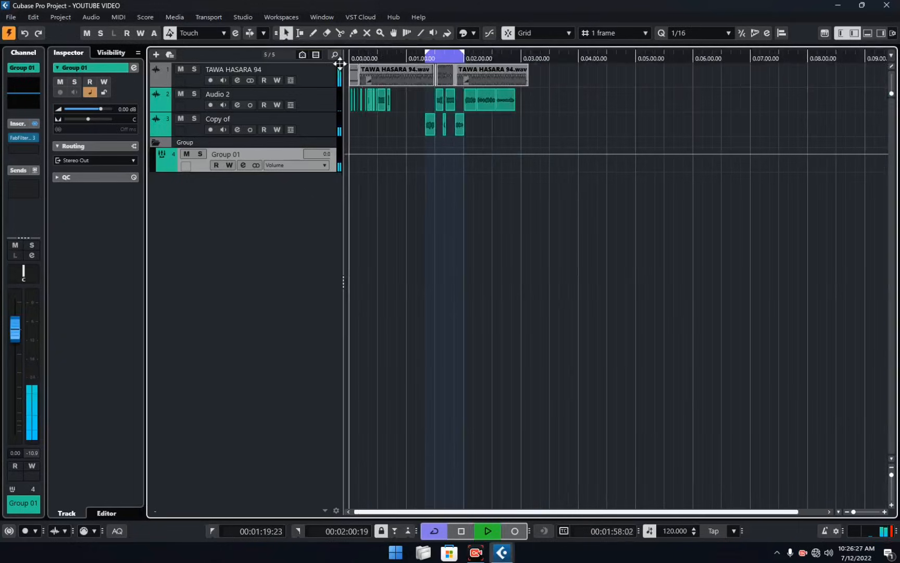
pyautogui.press('h')
pyautogui.press('h')
pyautogui.press('h')
pyautogui.press('h')
pyautogui.press('h')
pyautogui.press('h')
pyautogui.press('h')
pyautogui.press('h')
pyautogui.press('h')
pyautogui.press('h')
pyautogui.press('h')
pyautogui.press('h')
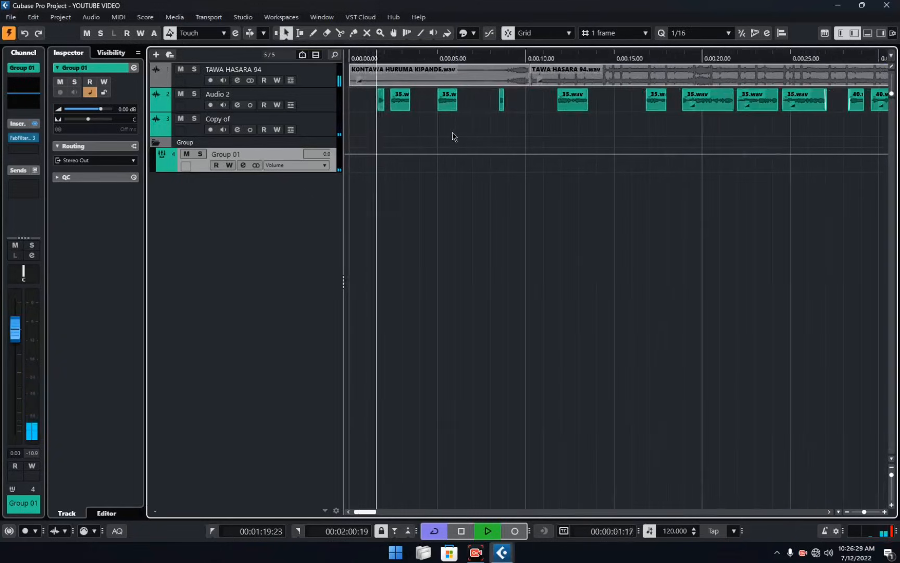
pyautogui.click(181, 69)
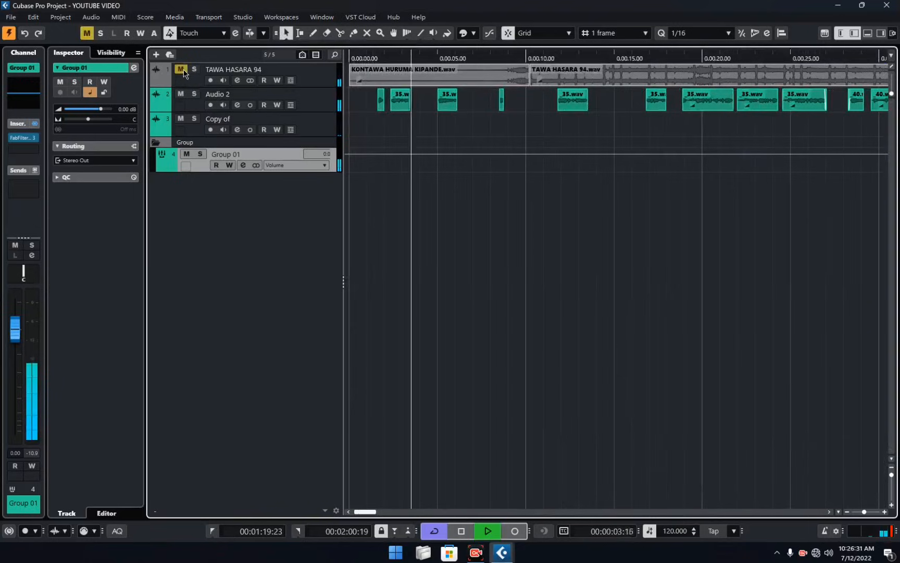
pyautogui.click(183, 70)
pyautogui.click(183, 70)
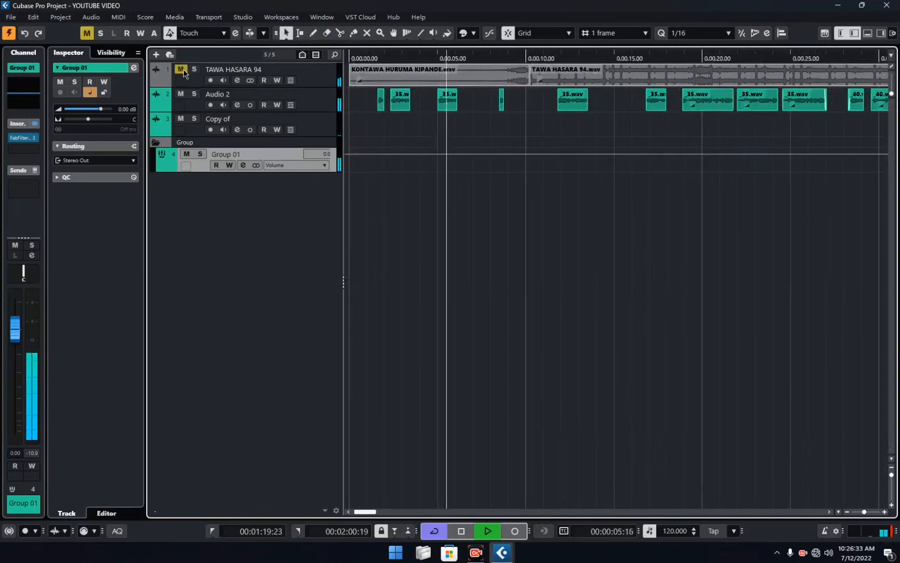
pyautogui.click(184, 70)
# Select the opening group of Audio 2 events and set the loop range around them, from 00:00:01:18 to 00:00:43:10.
pyautogui.press('g')
pyautogui.press('g')
pyautogui.press('g')
pyautogui.press('g')
pyautogui.press('g')
pyautogui.press('g')
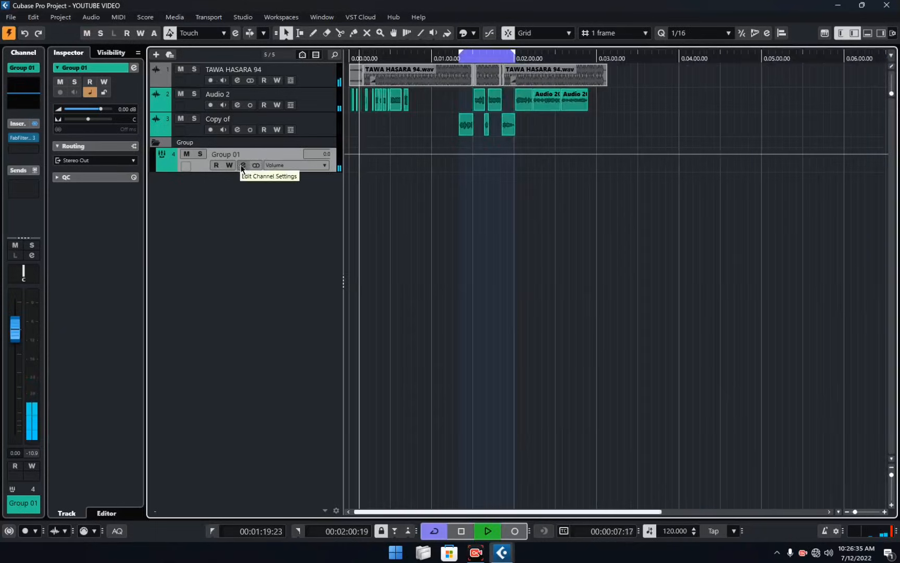
pyautogui.moveTo(420, 96); pyautogui.dragTo(346, 107)
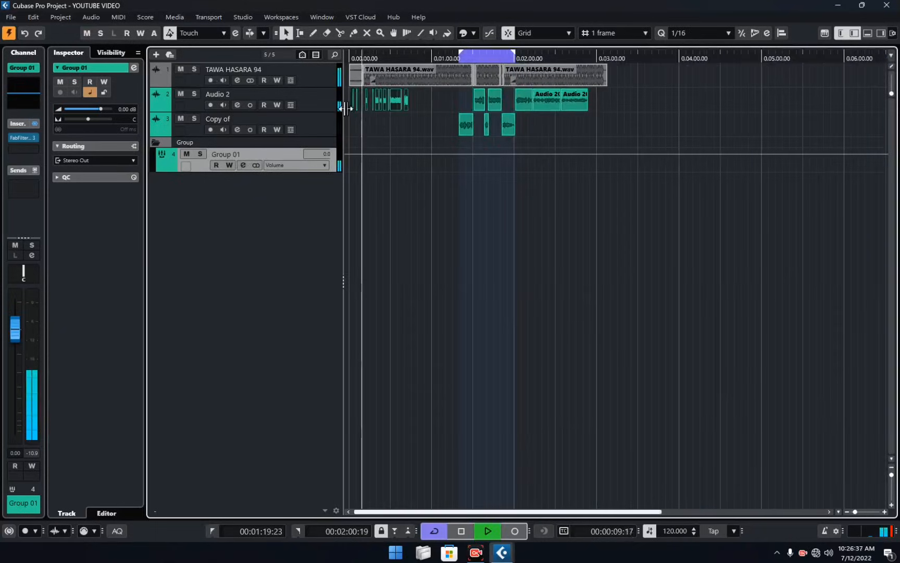
pyautogui.press('p')
# Reopen the Group 01 channel's Pro-Q 3 and raise the low cut to about 130 Hz while auditioning it in solo.
pyautogui.click(243, 165)
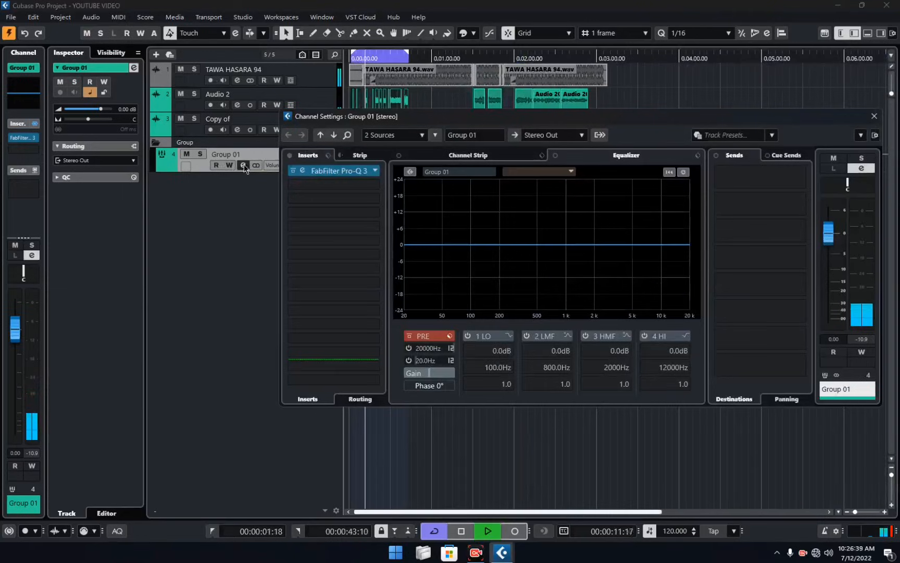
pyautogui.click(302, 170)
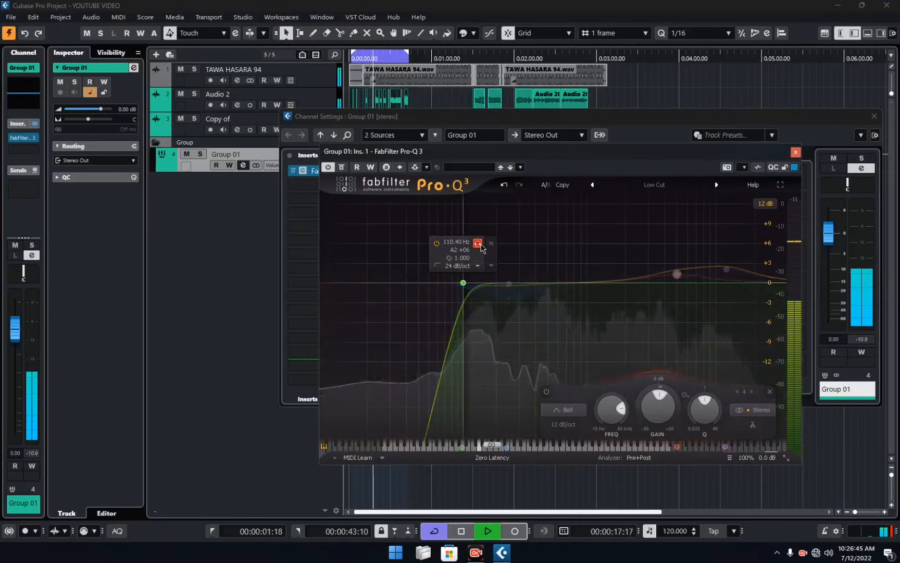
pyautogui.moveTo(479, 248); pyautogui.dragTo(491, 248)
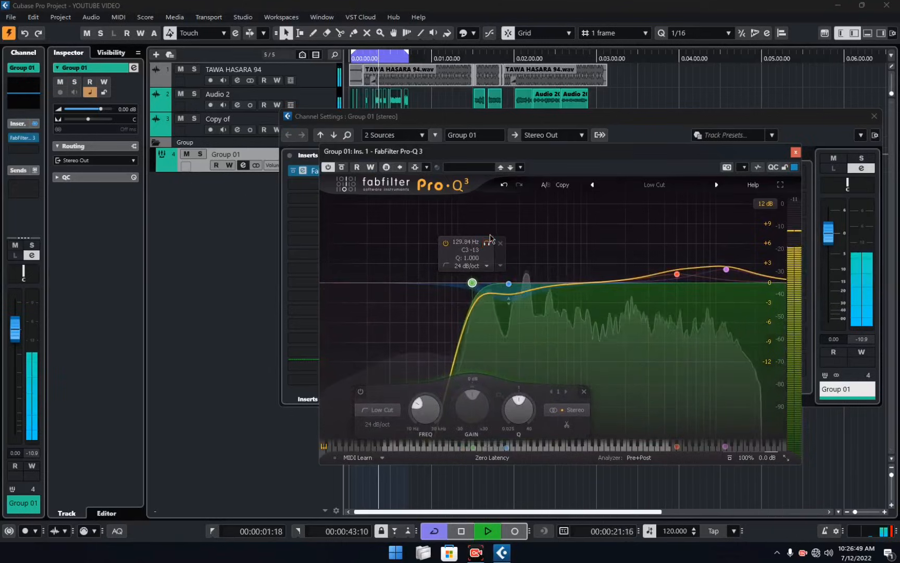
# Audition the dynamic cut band near 250 Hz in solo.
pyautogui.click(509, 284)
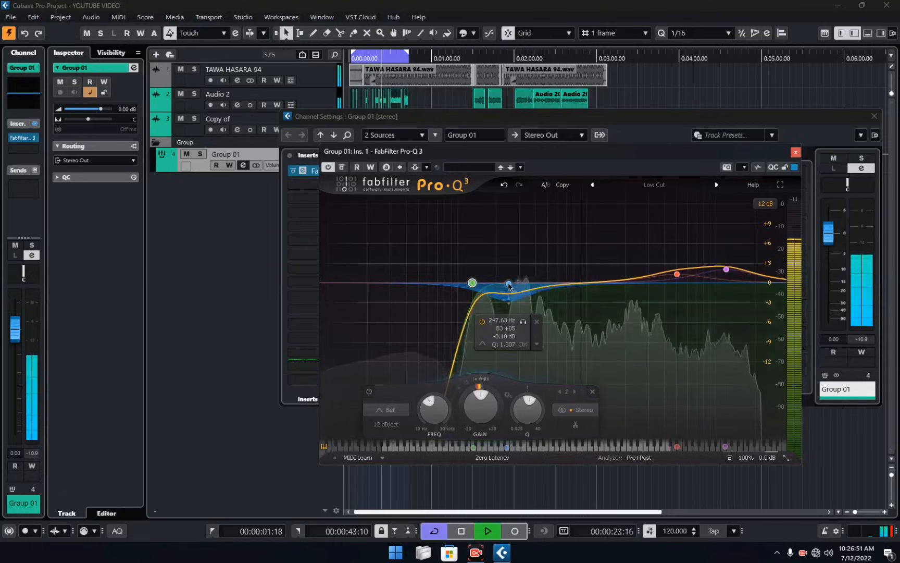
pyautogui.moveTo(524, 323); pyautogui.dragTo(526, 325)
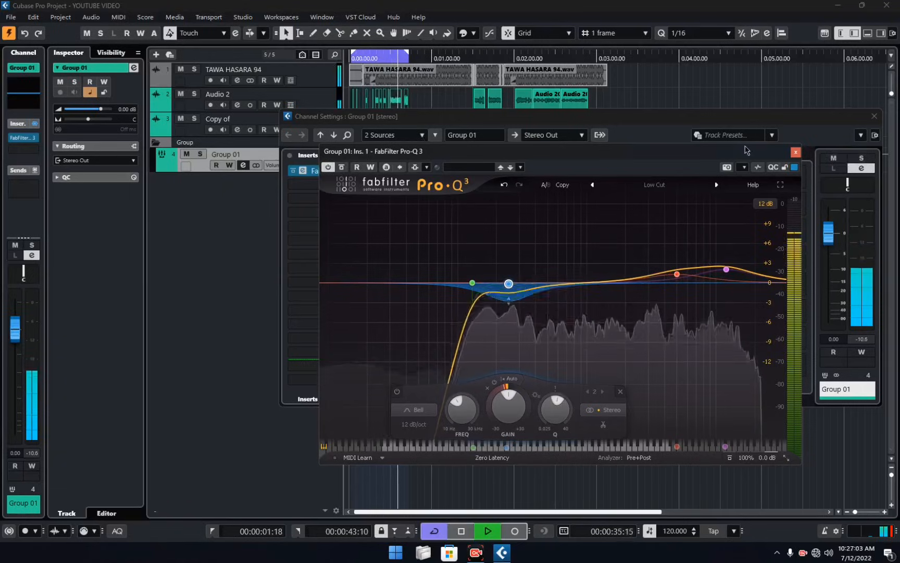
# Close the channel settings, keeping the equalizer clear of the tracks, and compare playback with TAWA HASARA 94 muted and unmuted.
pyautogui.moveTo(747, 150); pyautogui.dragTo(753, 217)
pyautogui.click(875, 116)
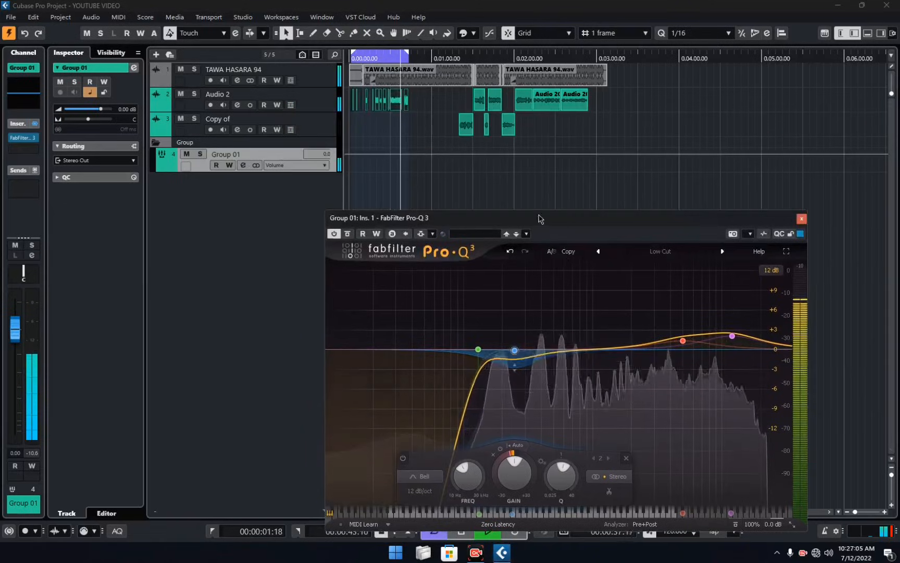
pyautogui.moveTo(539, 218); pyautogui.dragTo(572, 168)
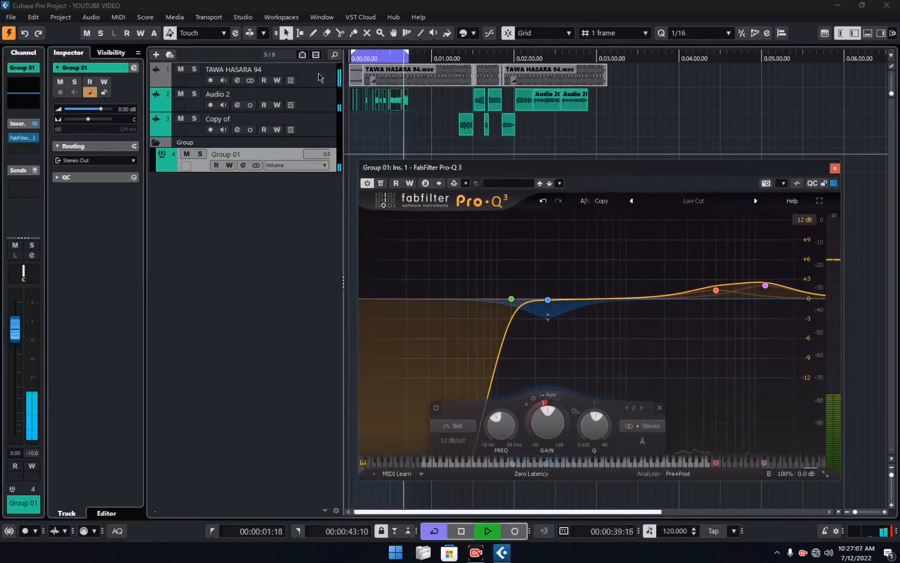
pyautogui.click(181, 69)
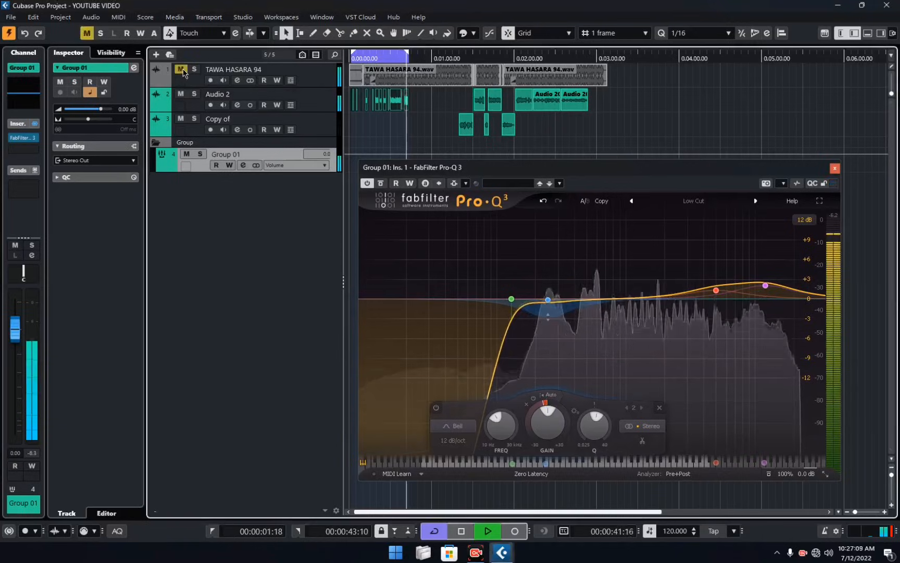
pyautogui.click(182, 69)
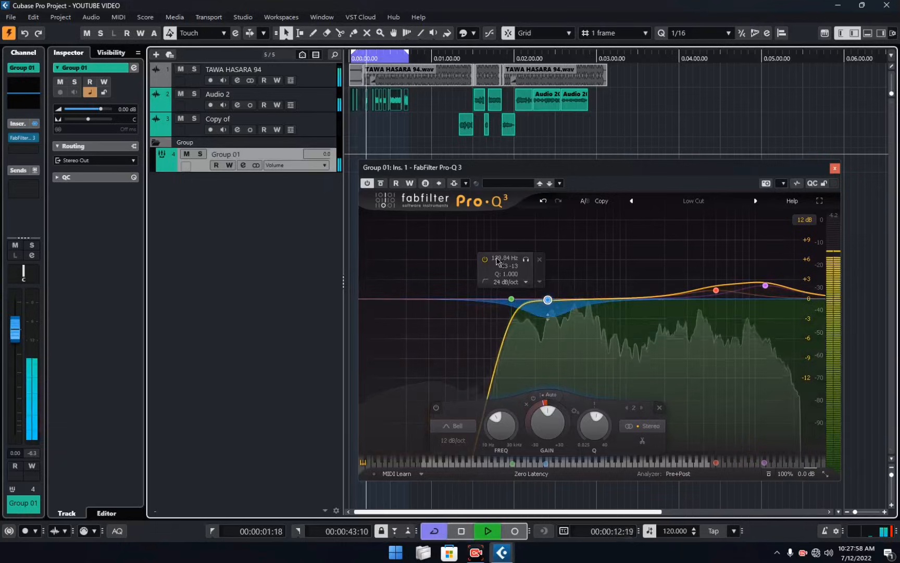
# Lower the low cut band's frequency and fine-tune the dynamic range of the band near 250 Hz.
pyautogui.doubleClick(497, 258)
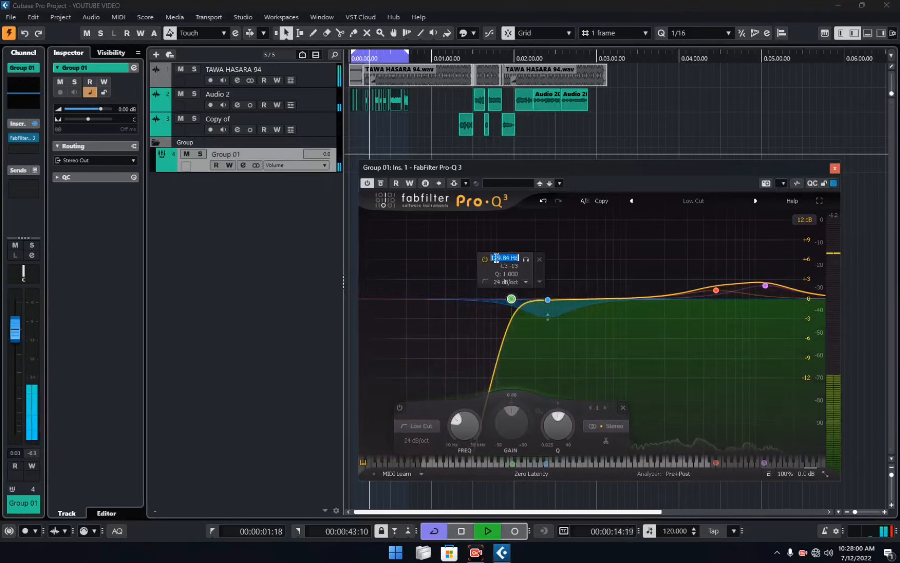
pyautogui.press('Return')
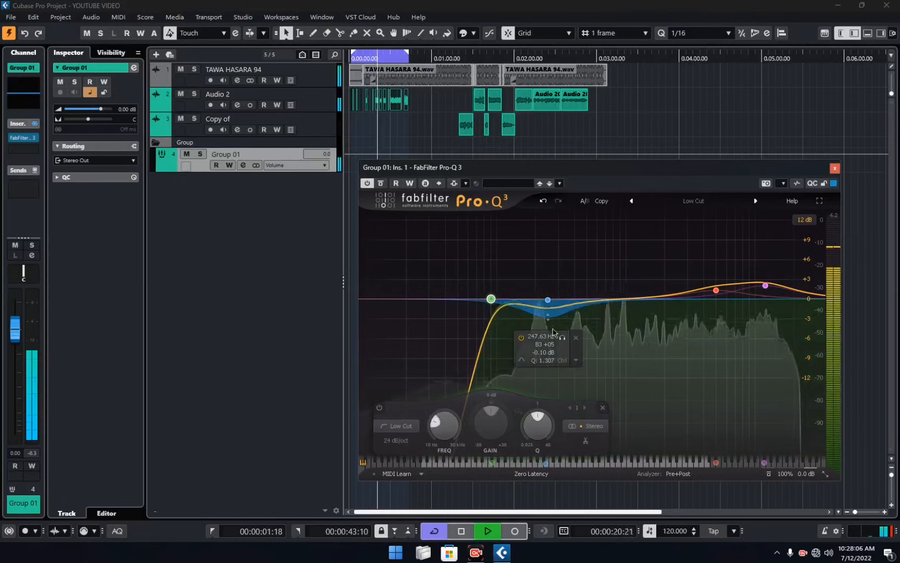
pyautogui.click(543, 347)
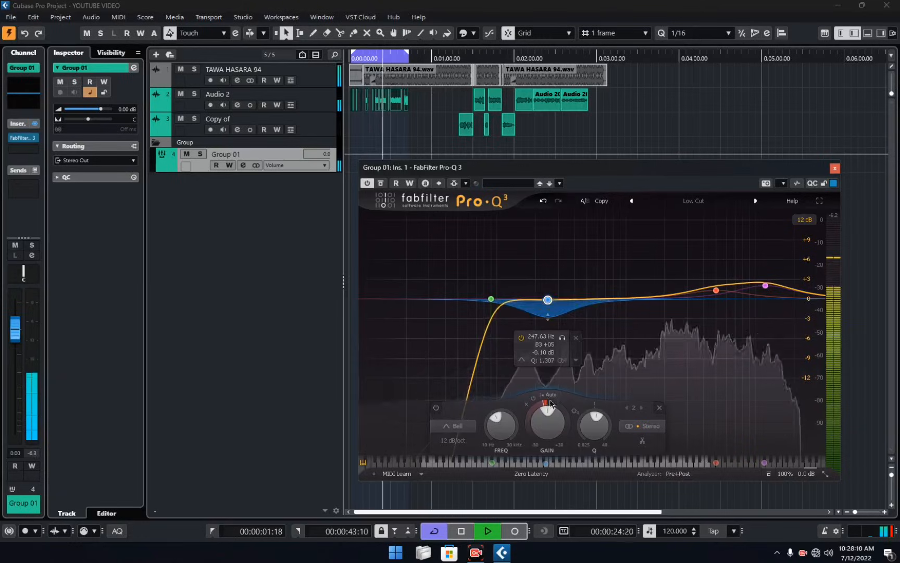
pyautogui.moveTo(541, 403); pyautogui.dragTo(542, 407)
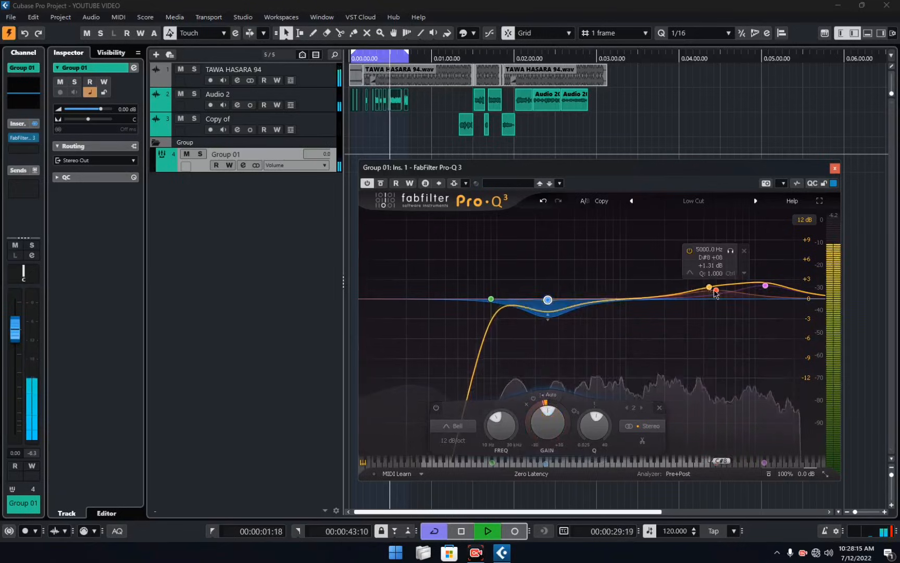
# Set the 5000 Hz bell band's frequency to 4000 Hz and its gain to +1.50 dB.
pyautogui.click(701, 249)
pyautogui.write('4000')
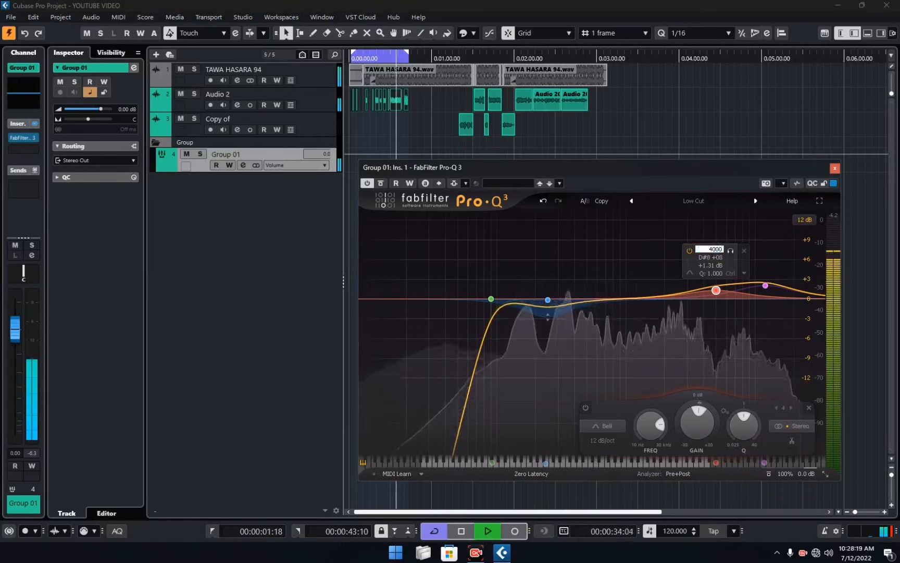
pyautogui.press('Return')
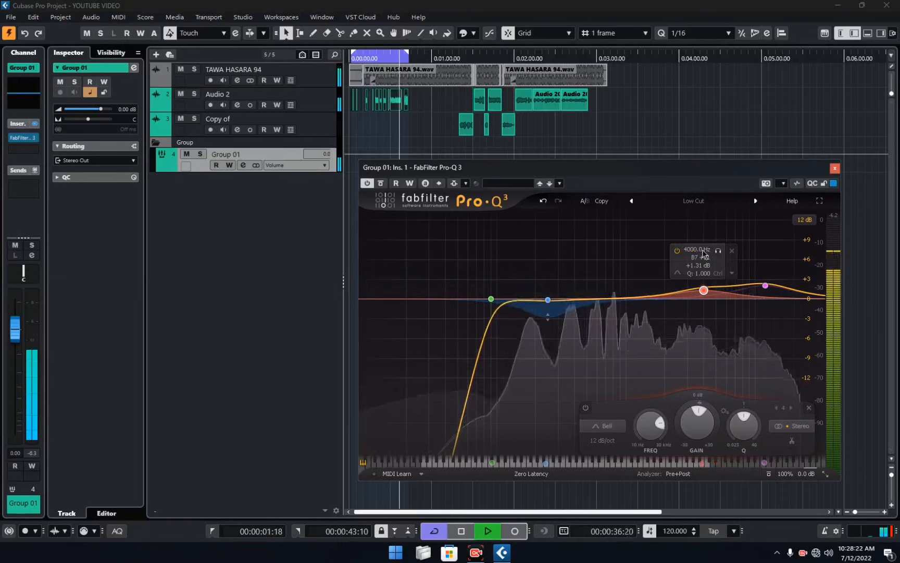
pyautogui.doubleClick(699, 266)
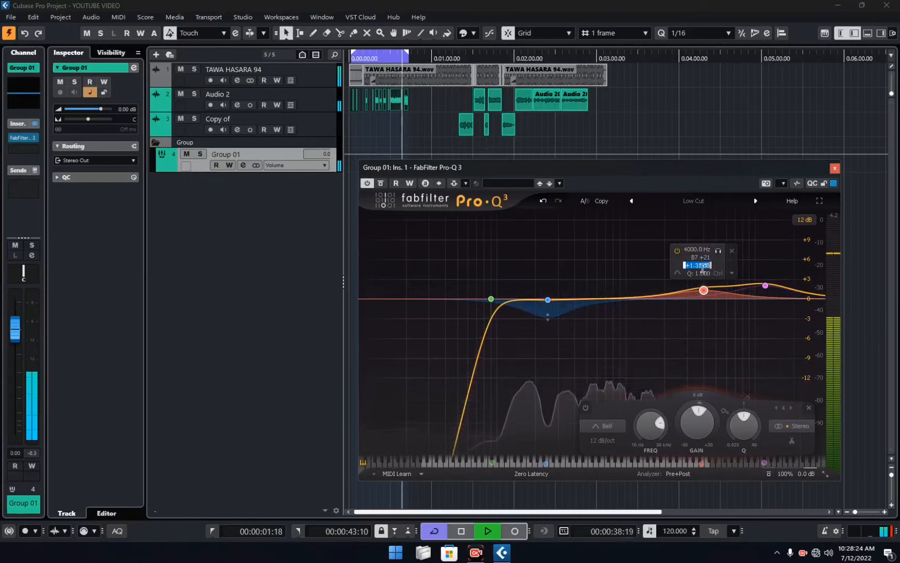
pyautogui.click(702, 266)
pyautogui.press('BackSpace')
pyautogui.press('BackSpace')
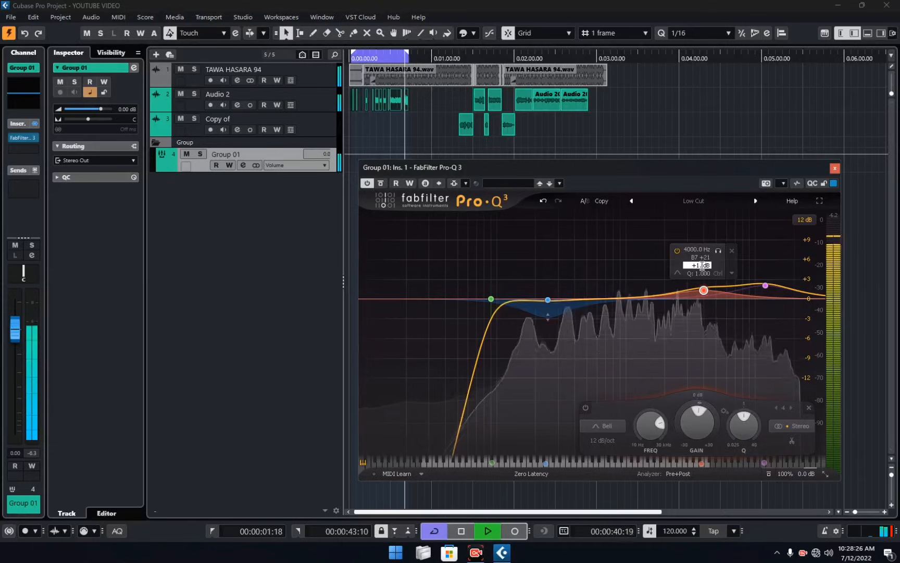
pyautogui.press('Return')
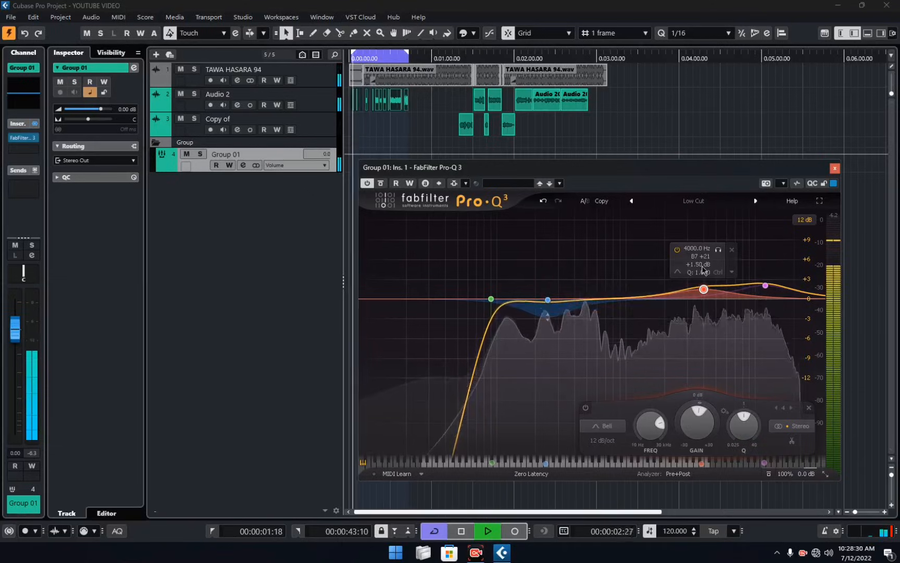
# Add a bell band to the equalizer curve at 18000 Hz and lower its gain to about -1.04 dB.
pyautogui.moveTo(762, 299)
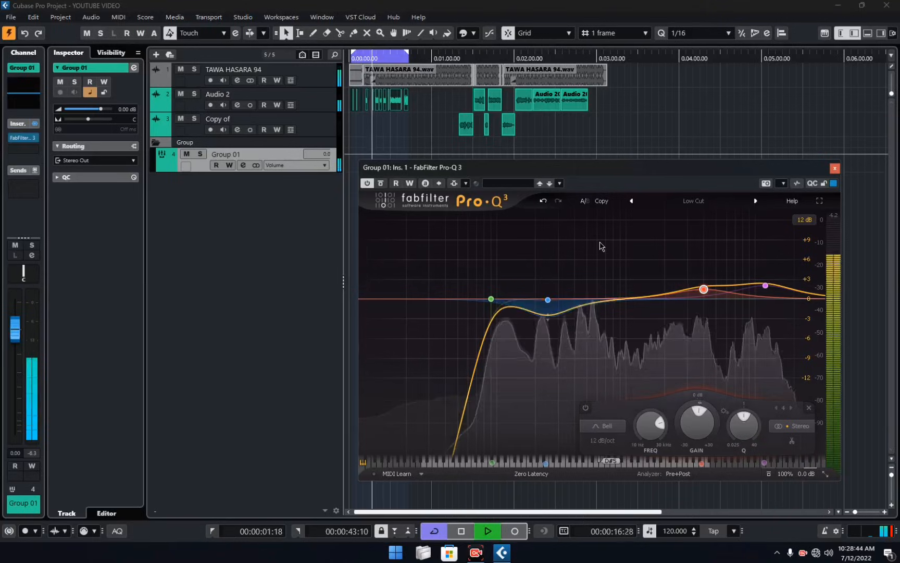
pyautogui.click(636, 298)
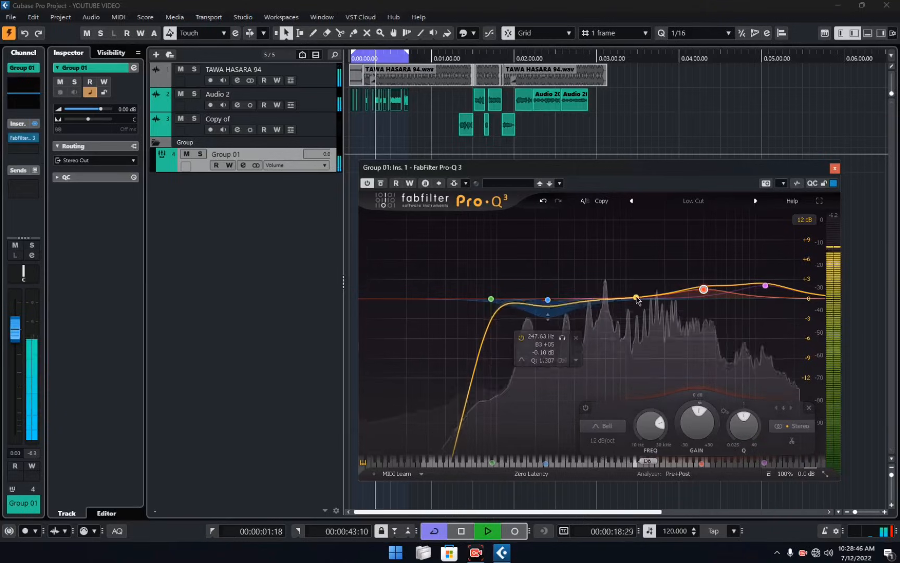
pyautogui.moveTo(636, 297); pyautogui.dragTo(637, 290)
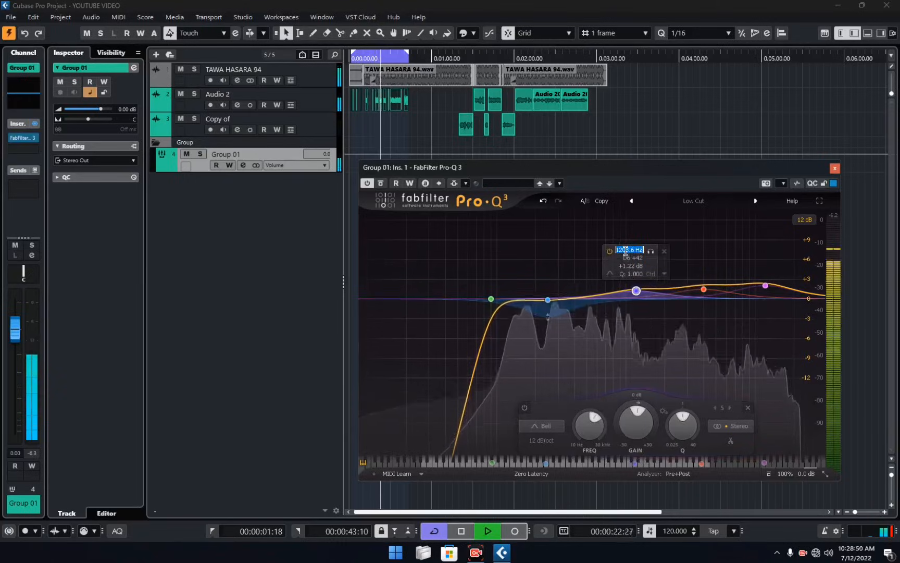
pyautogui.write('1')
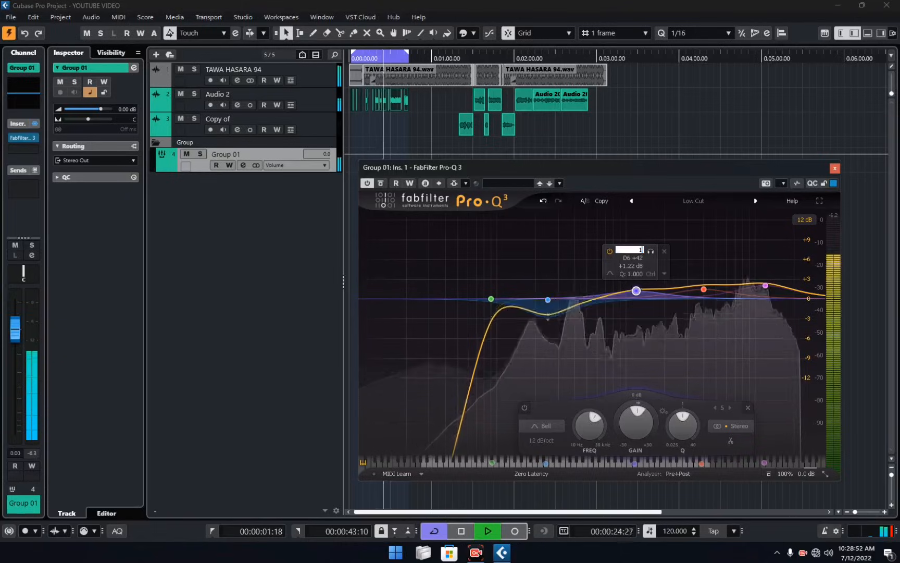
pyautogui.write('8')
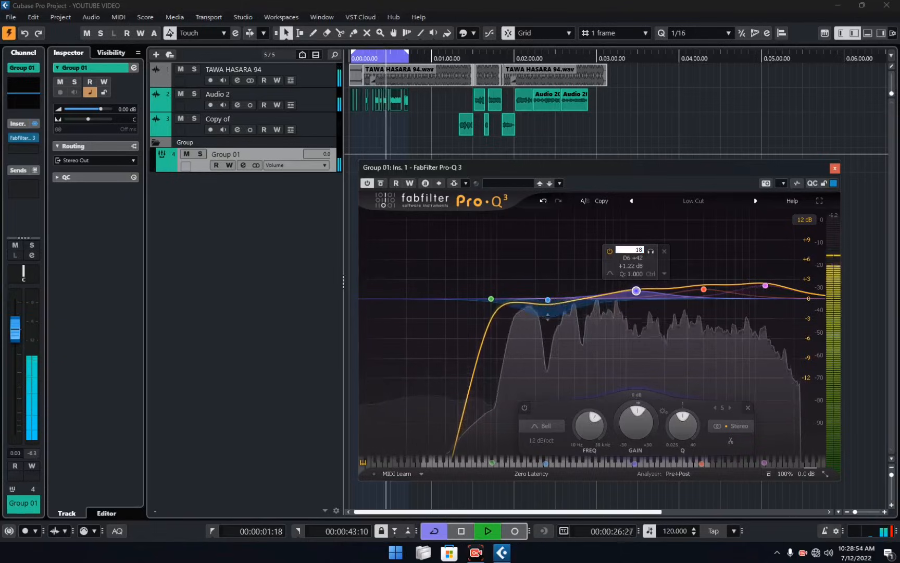
pyautogui.write('000')
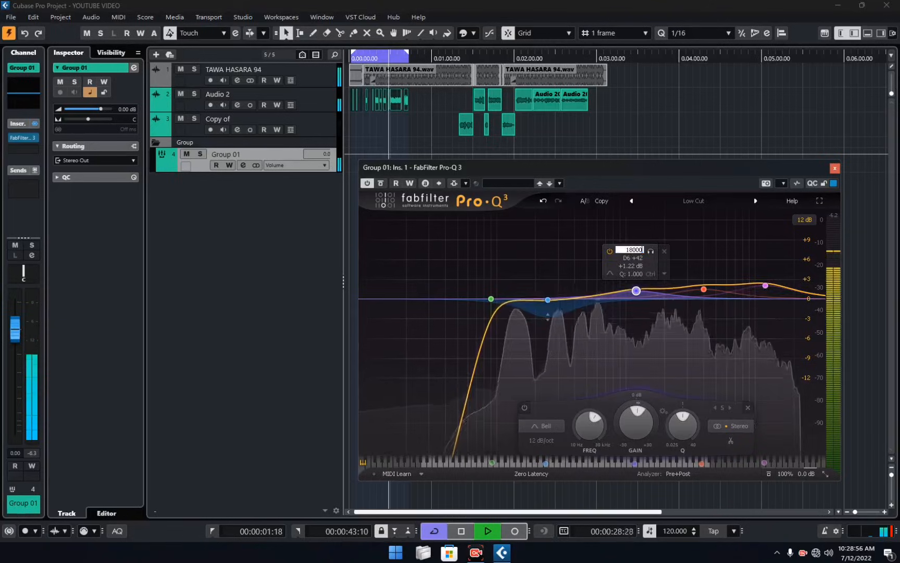
pyautogui.press('Return')
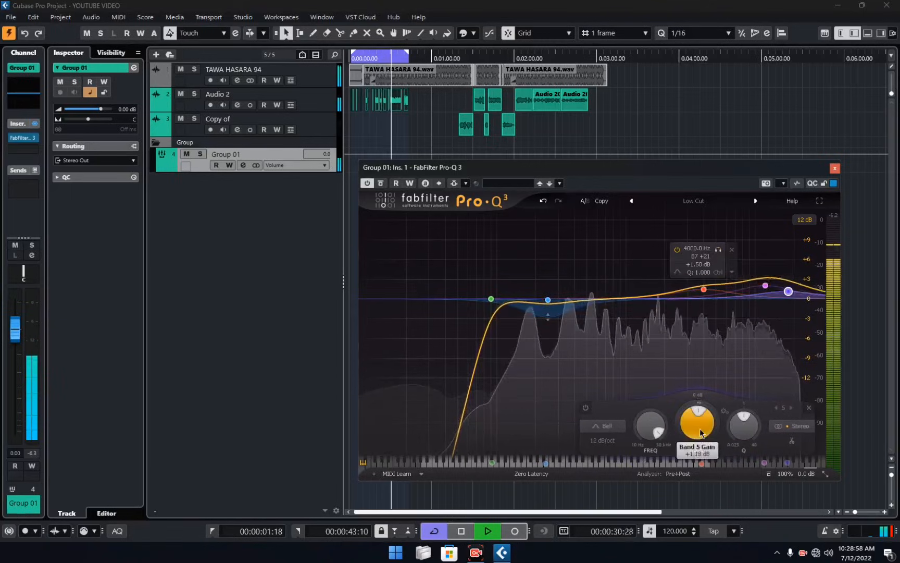
pyautogui.scroll(-4, 702, 433)
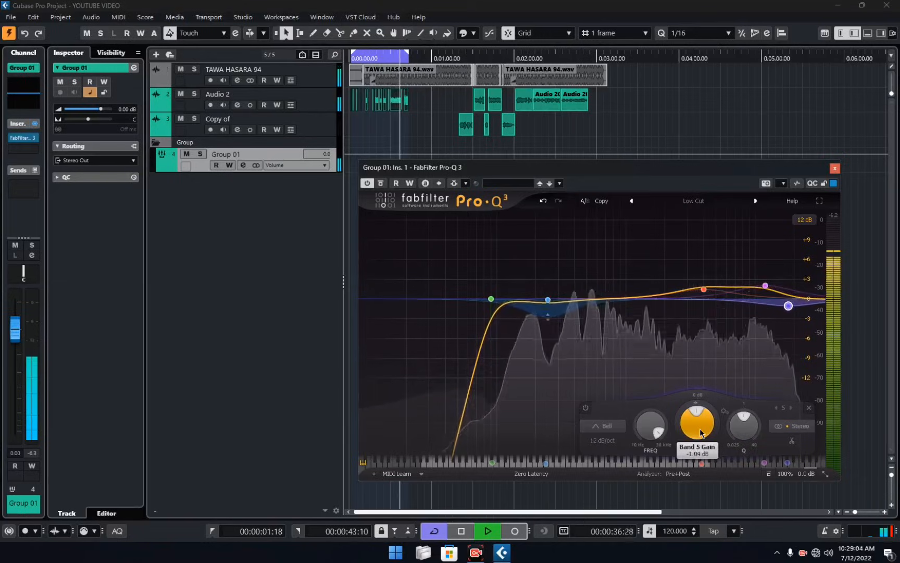
pyautogui.click(776, 324)
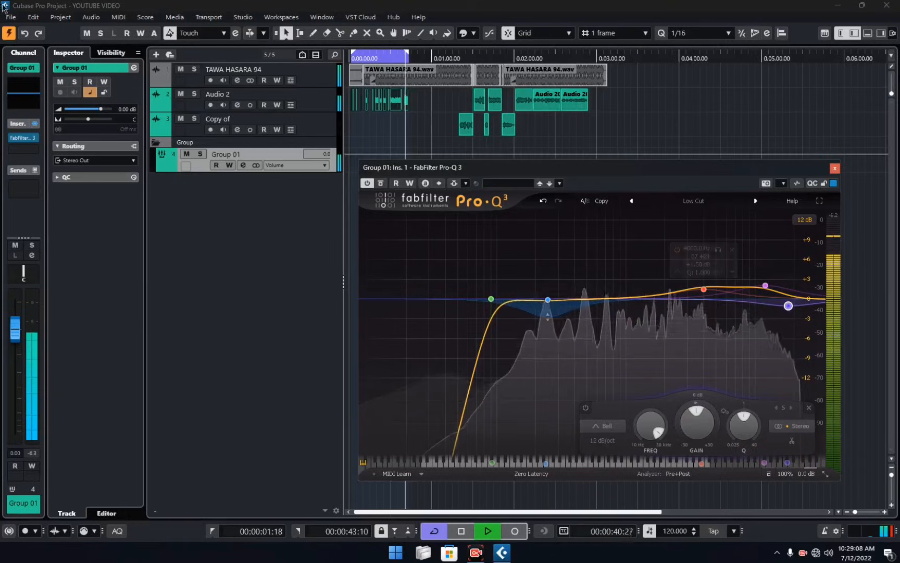
# Compare the equalized Group 01 with TAWA HASARA 94 muted and unmuted, checking the 12000 Hz band in solo, and close the equalizer.
pyautogui.click(181, 69)
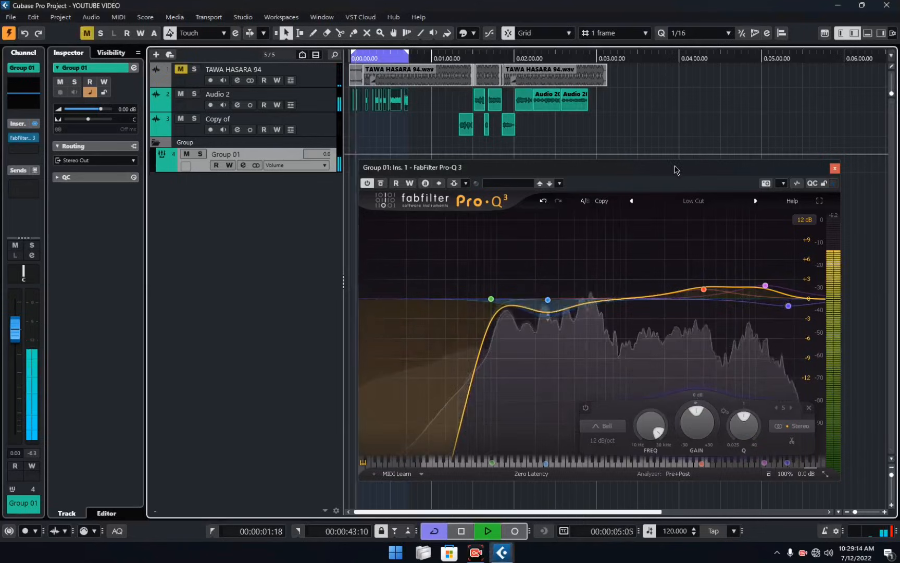
pyautogui.moveTo(675, 168); pyautogui.dragTo(611, 140)
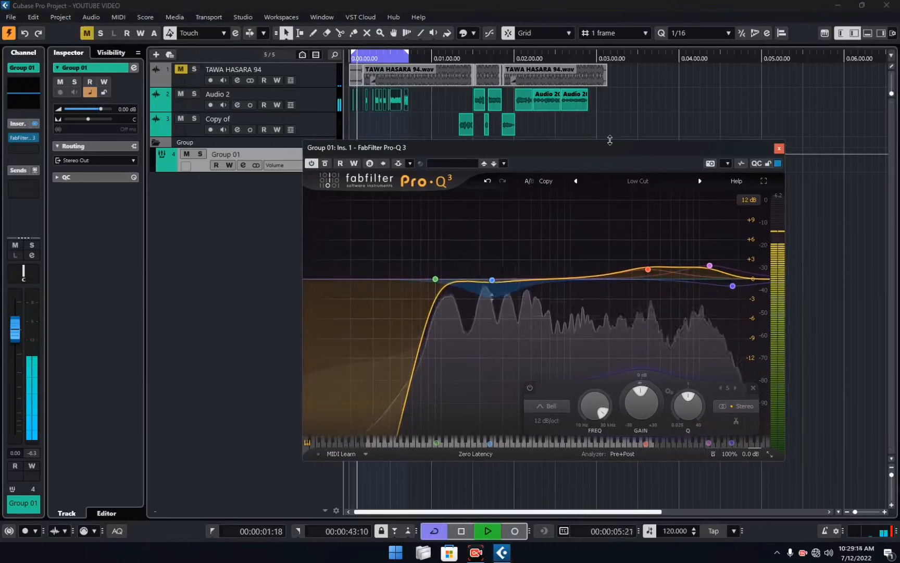
pyautogui.click(372, 59)
pyautogui.moveTo(710, 266)
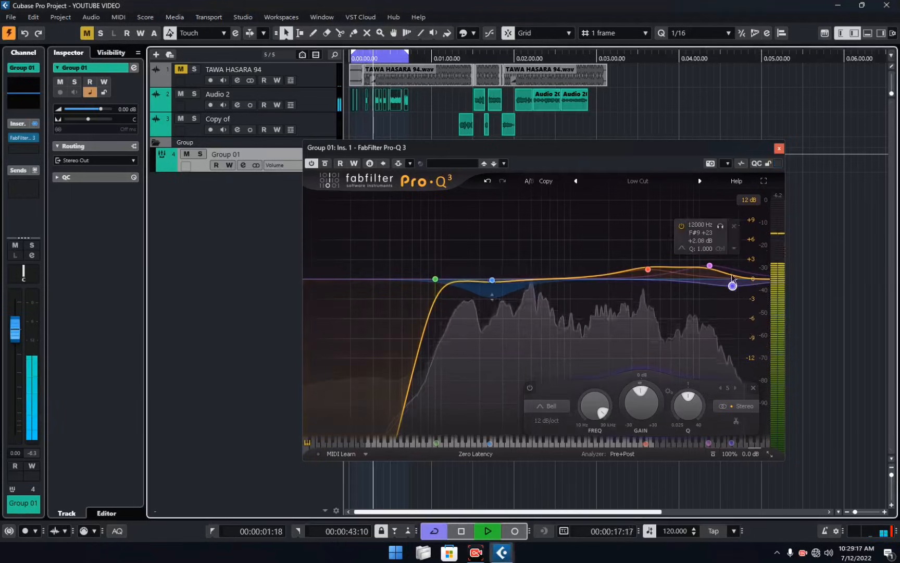
pyautogui.click(722, 228)
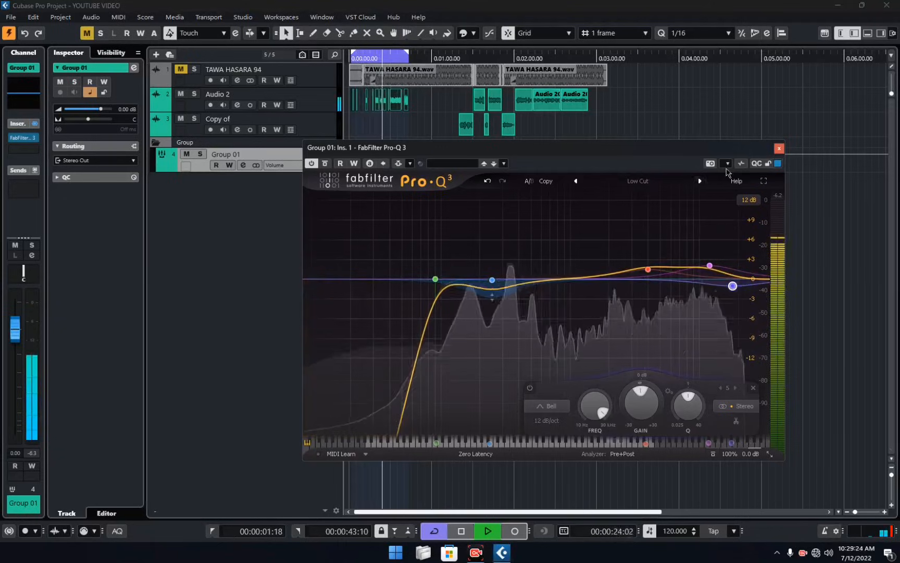
pyautogui.click(779, 149)
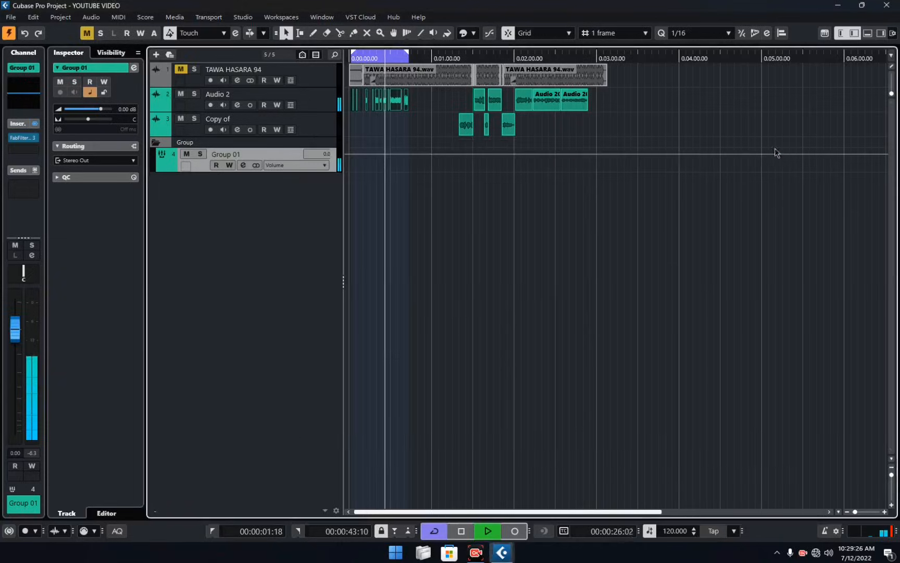
pyautogui.click(180, 69)
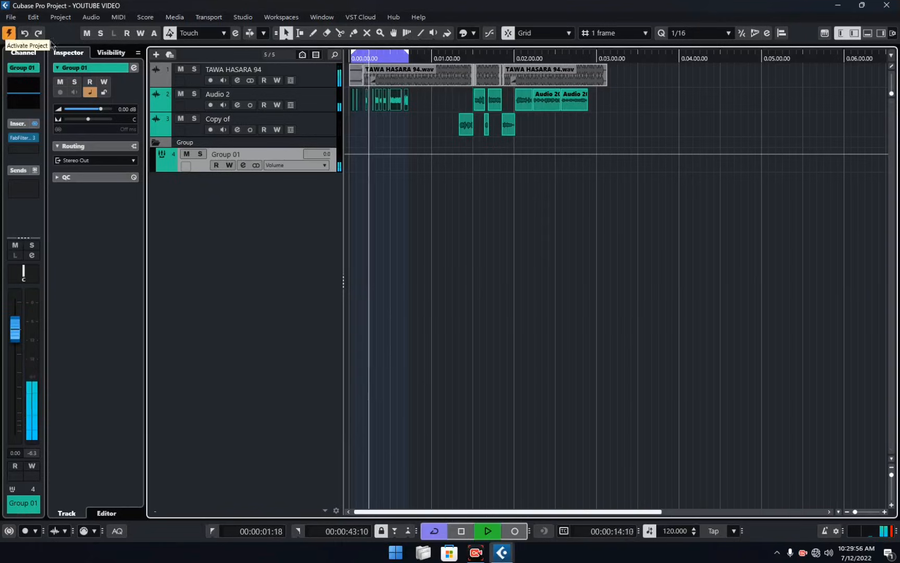
# Move playback to about 1:19 and set the loop range to span all the events of the song.
pyautogui.click(457, 57)
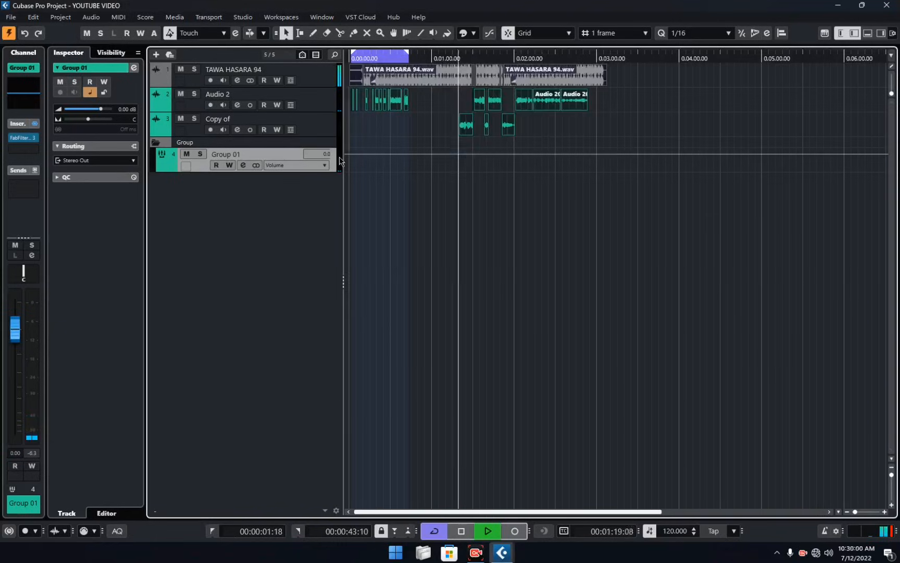
pyautogui.press('p')
pyautogui.click(677, 121)
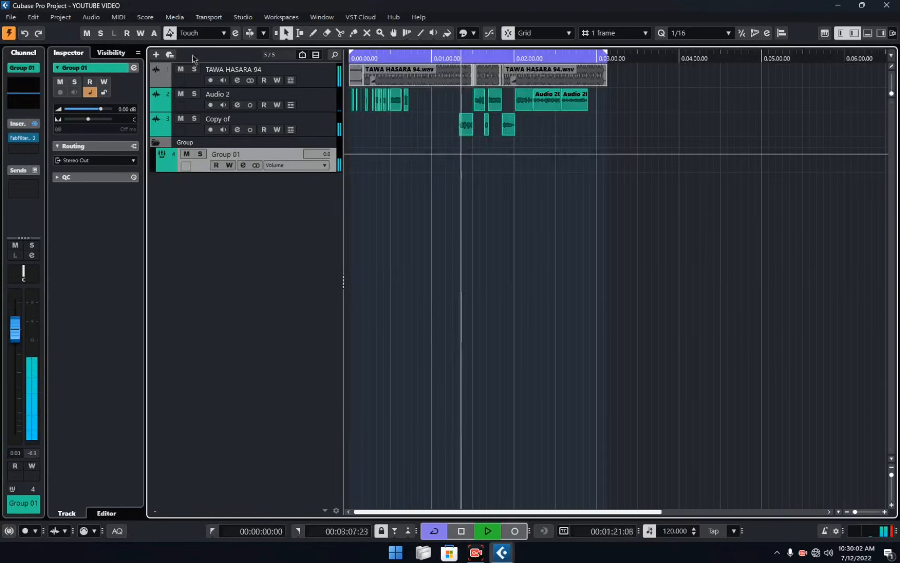
# Mute TAWA HASARA 94, reopen the Group 01 equalizer and audition its low cut band in solo.
pyautogui.click(181, 69)
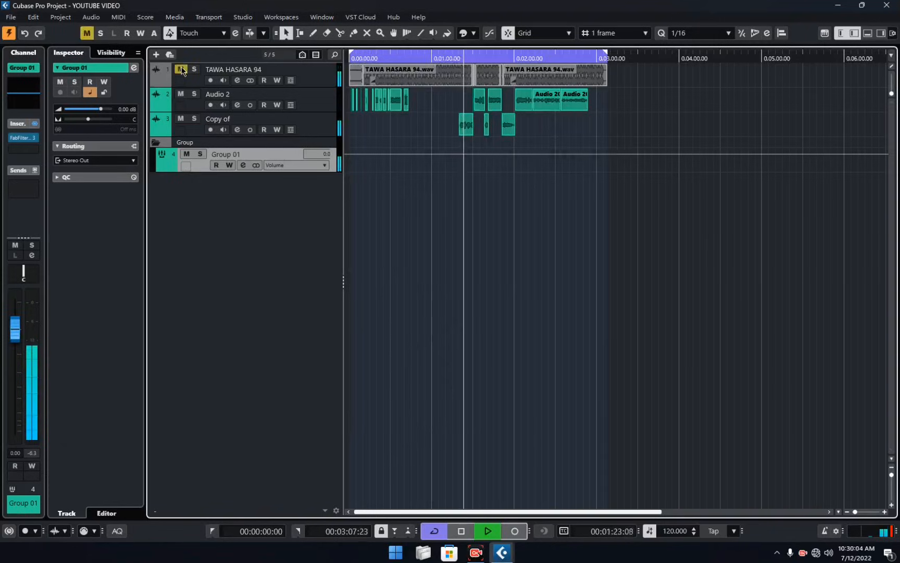
pyautogui.click(243, 166)
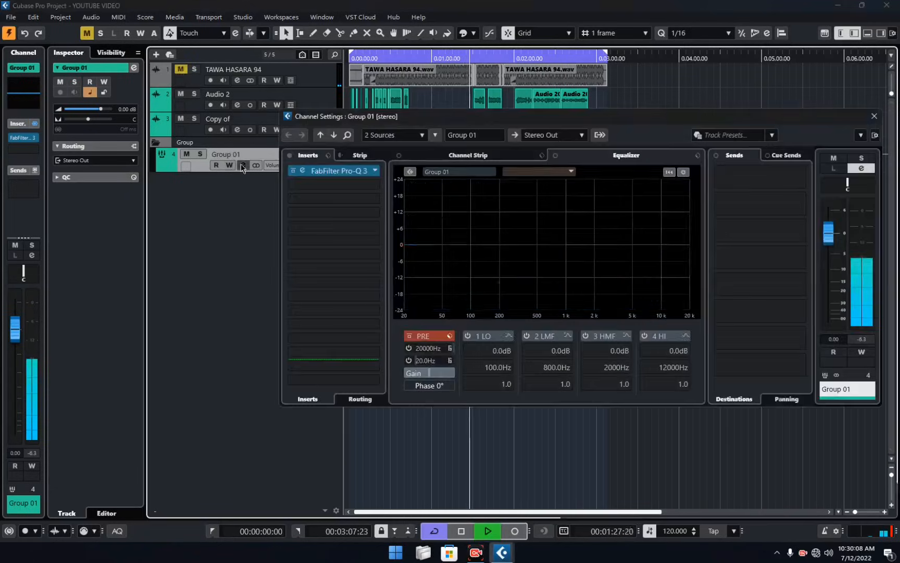
pyautogui.click(306, 172)
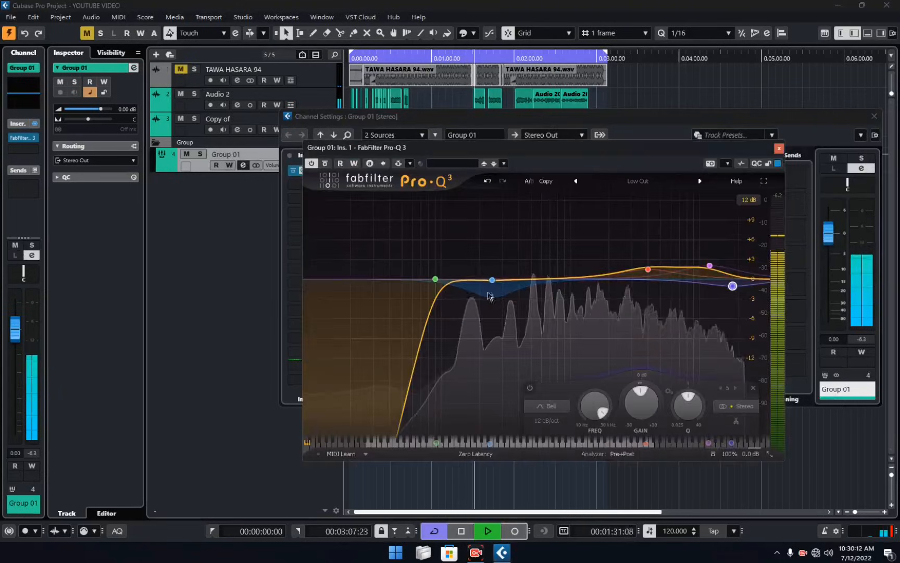
pyautogui.moveTo(436, 276)
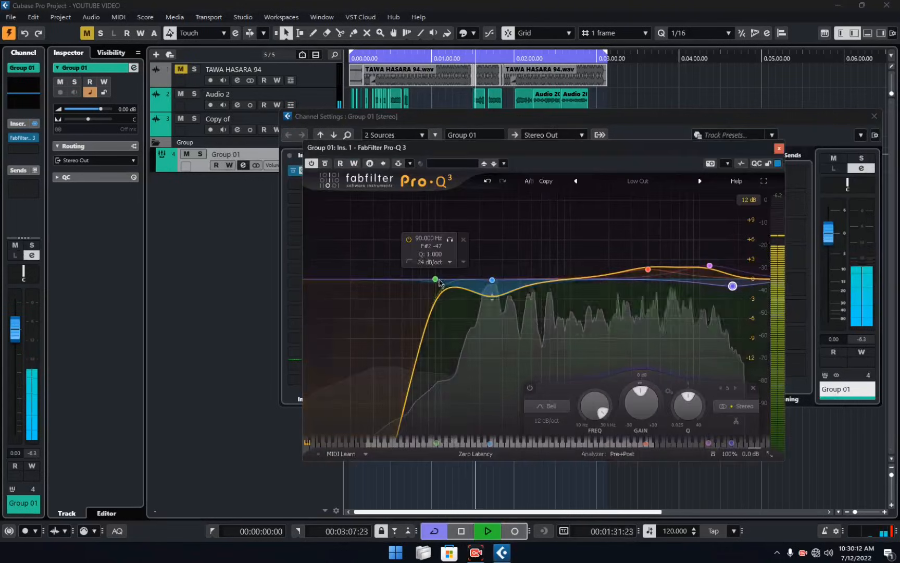
pyautogui.click(450, 241)
pyautogui.click(450, 239)
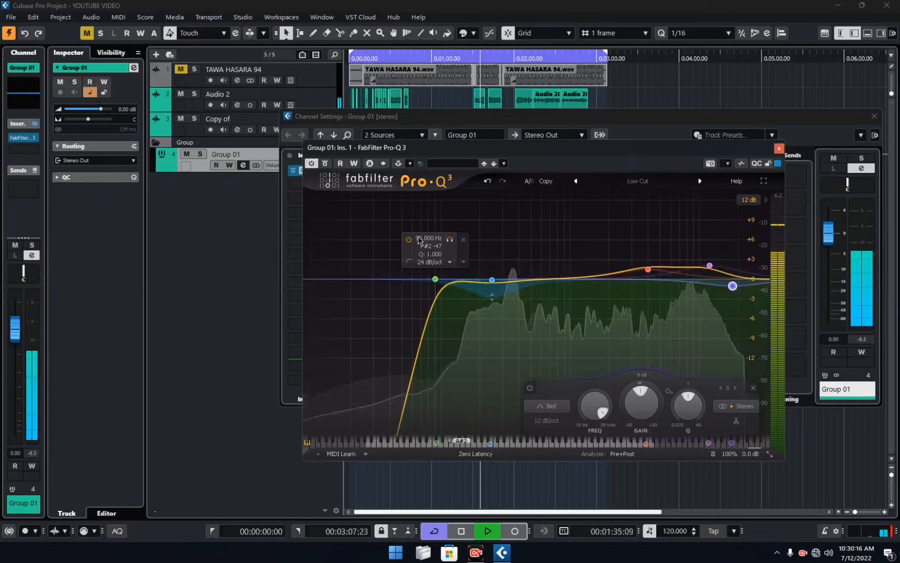
# Set the low cut band's frequency to 120 Hz and close the equalizer.
pyautogui.click(420, 238)
pyautogui.write('120')
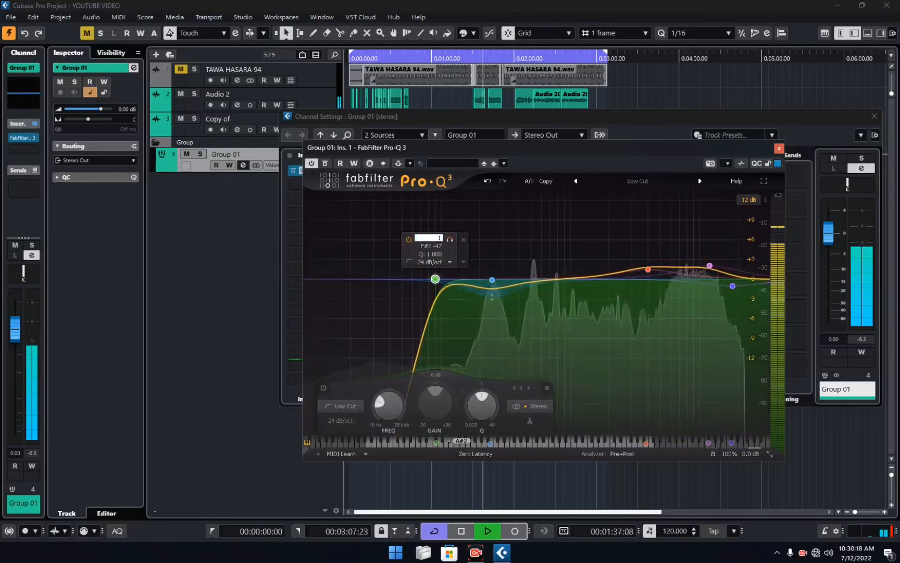
pyautogui.press('Return')
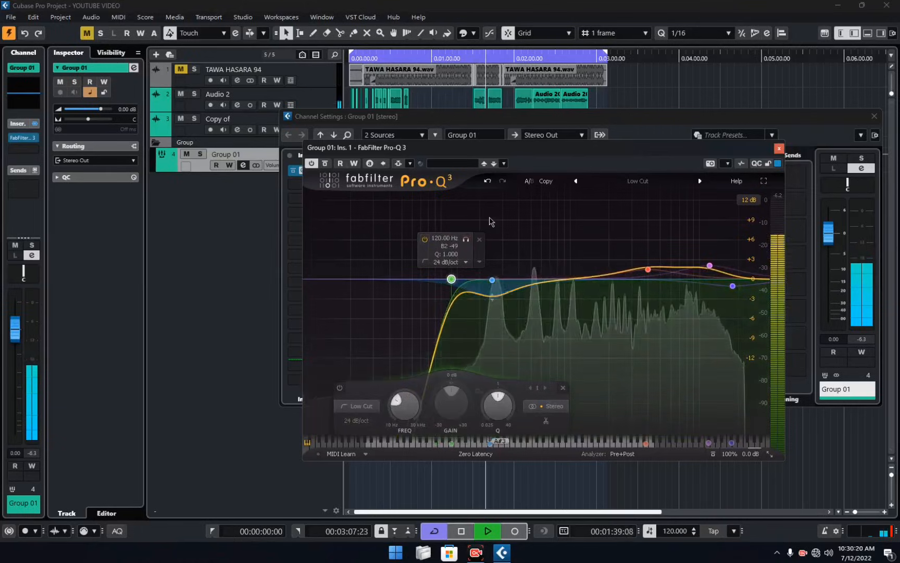
pyautogui.click(779, 149)
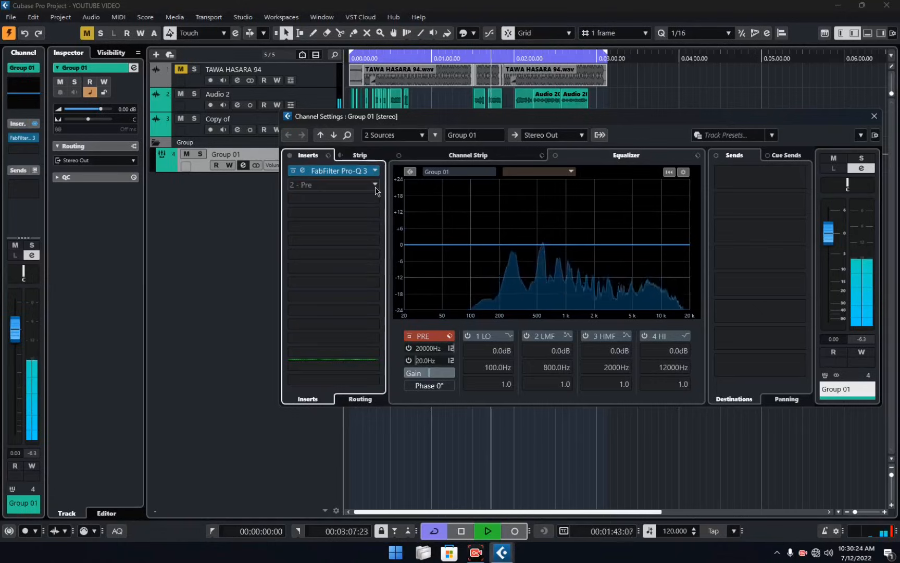
# Close the Group 01 channel settings without adding a second insert, and unmute TAWA HASARA 94.
pyautogui.click(374, 185)
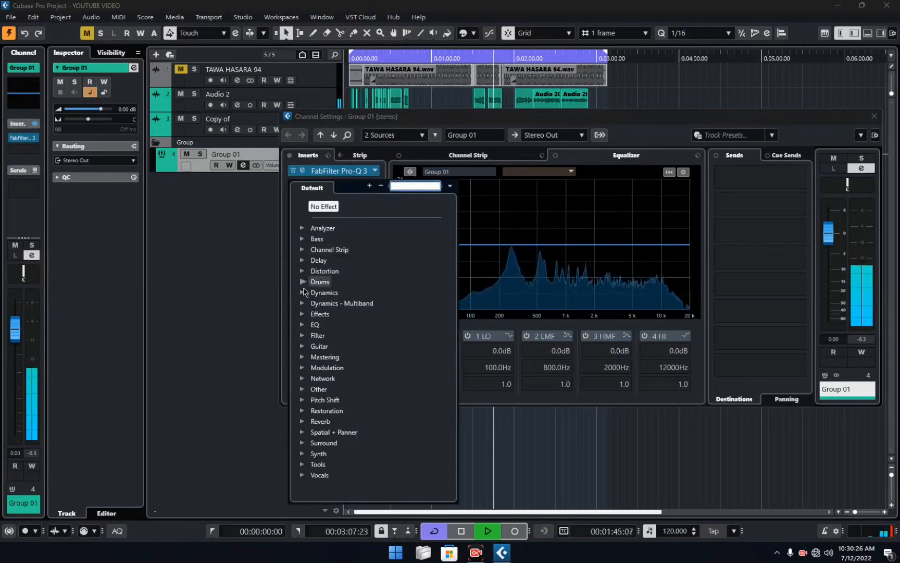
pyautogui.click(524, 118)
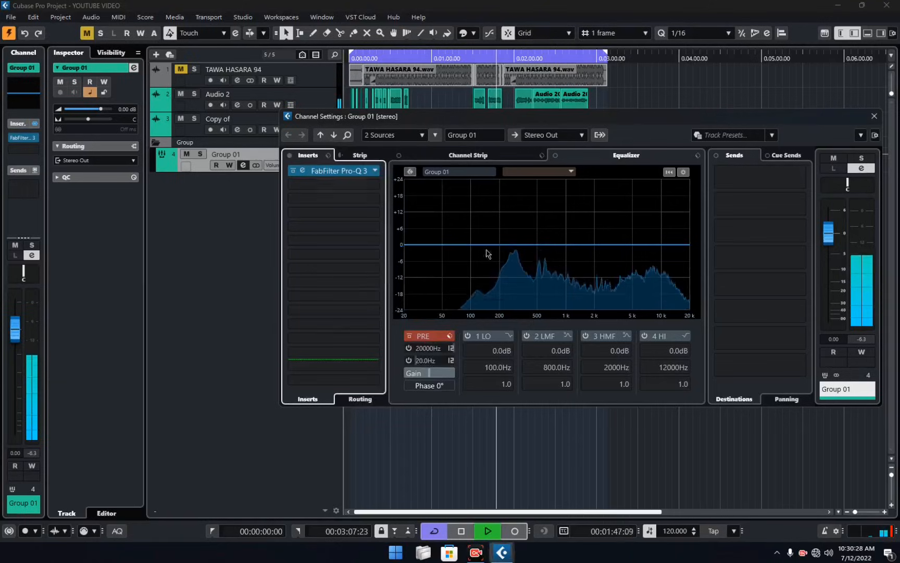
pyautogui.moveTo(855, 116); pyautogui.dragTo(809, 190)
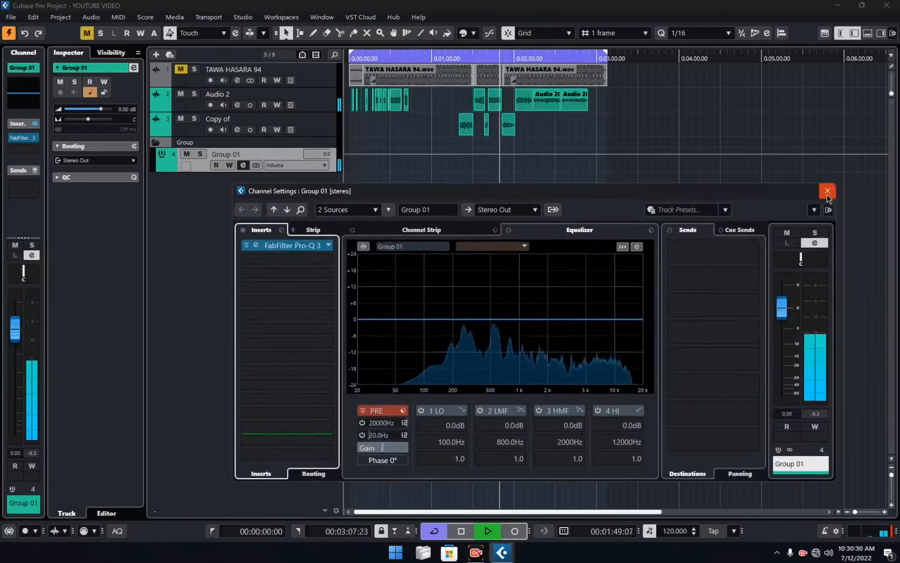
pyautogui.click(827, 191)
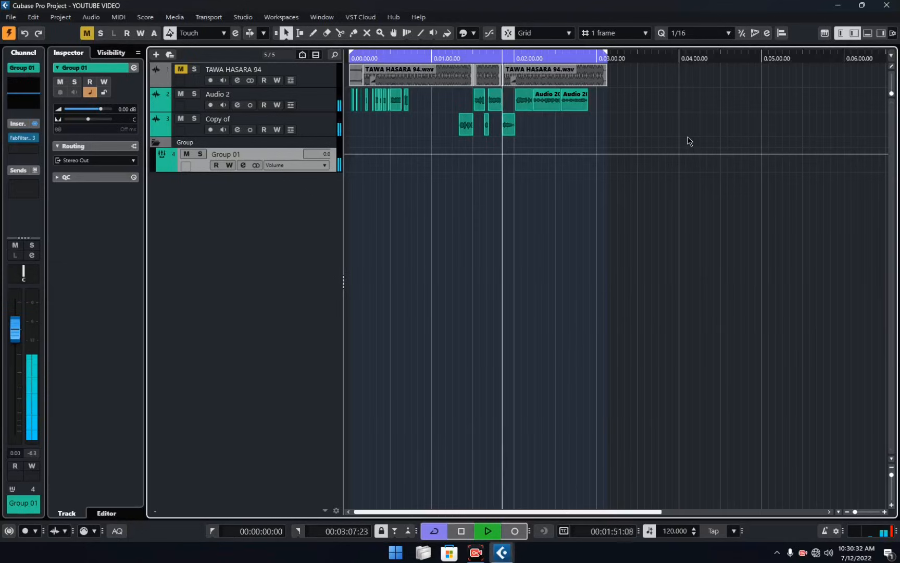
pyautogui.click(183, 70)
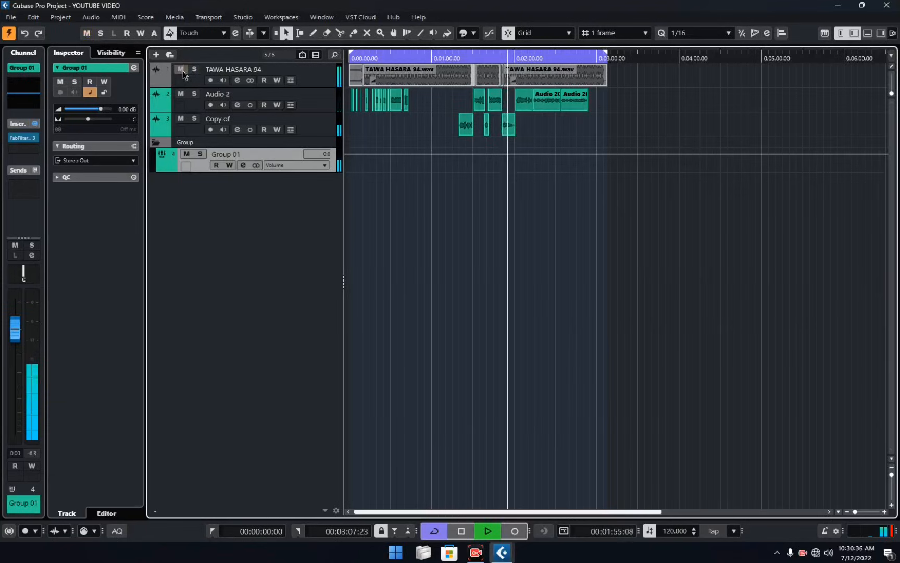
# Mute the last two events on the Audio 2 track, return to object selection and save the project.
pyautogui.rightClick(543, 159)
pyautogui.click(624, 157)
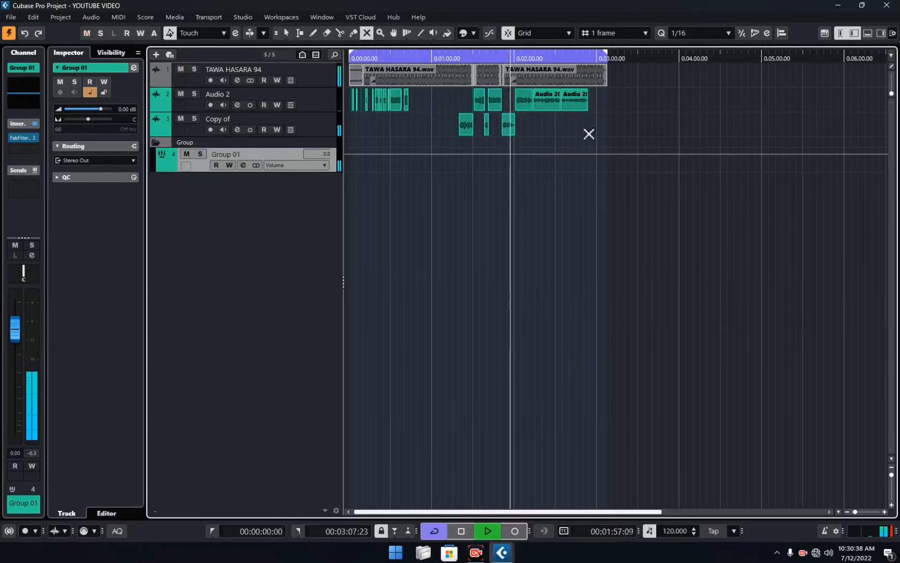
pyautogui.click(558, 101)
pyautogui.click(573, 106)
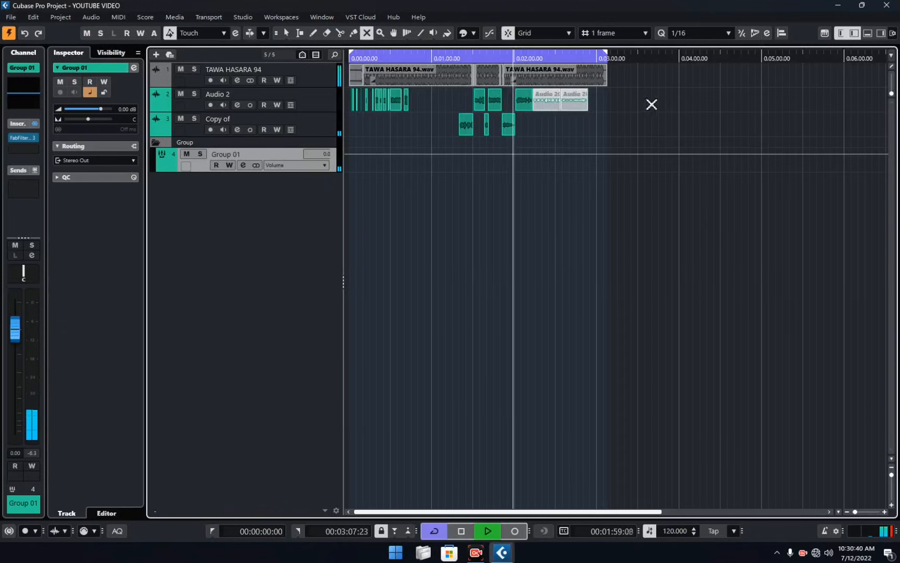
pyautogui.press('1')
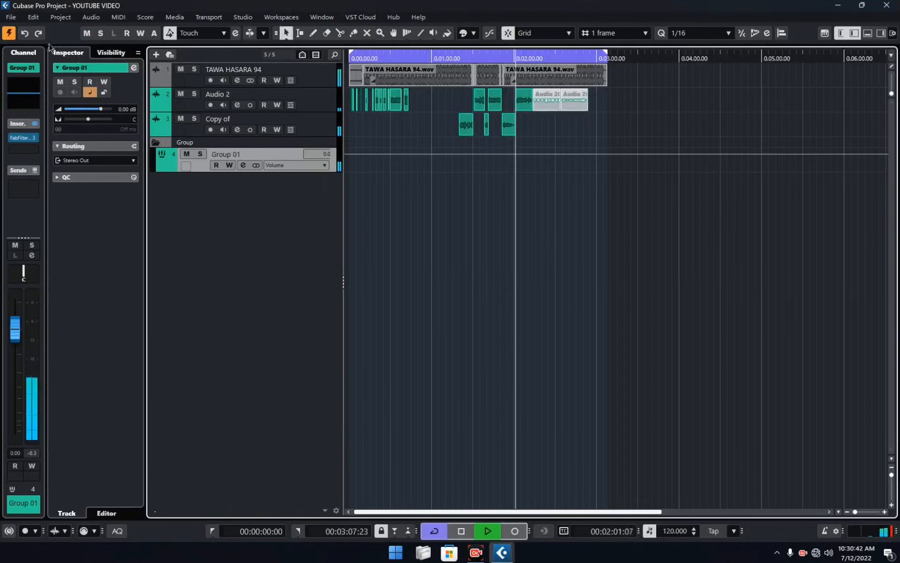
pyautogui.click(11, 17)
pyautogui.click(27, 93)
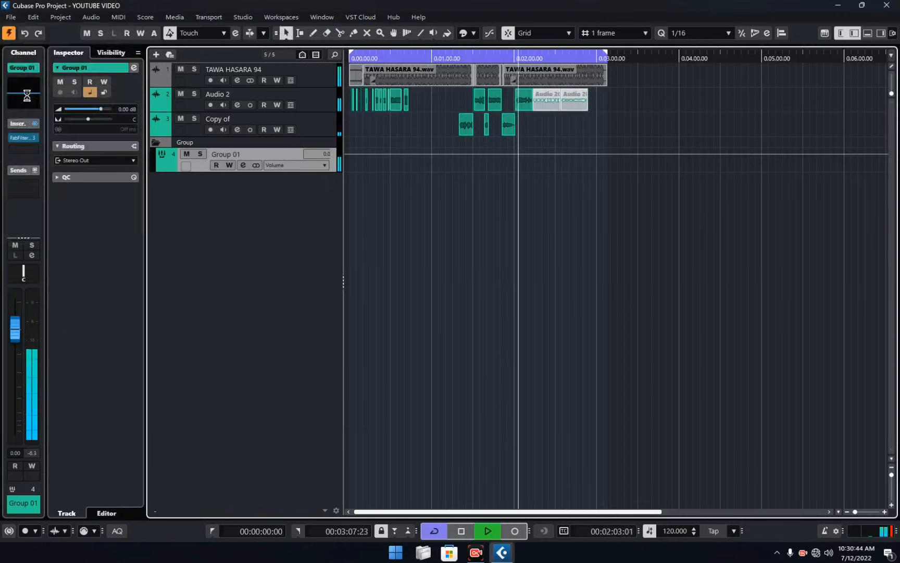